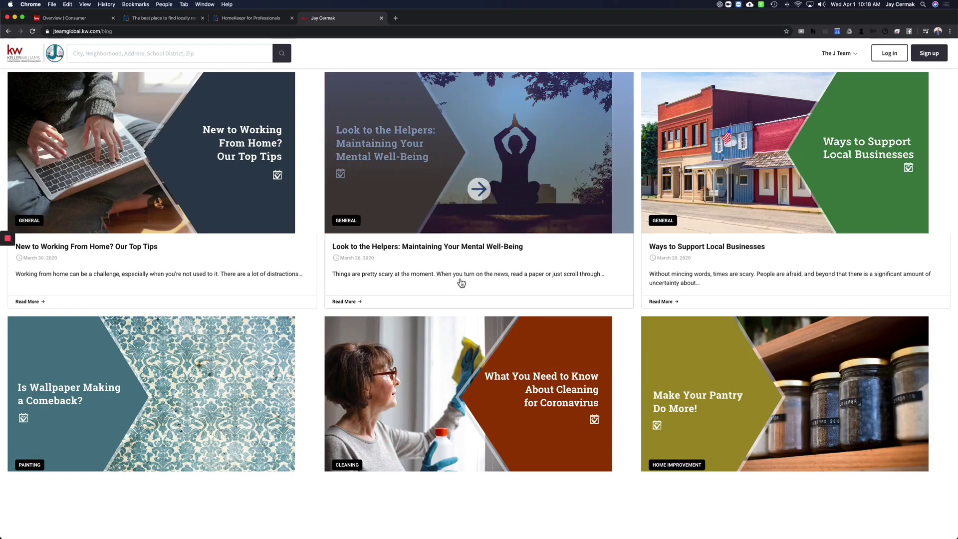
Browse the jteamglobal blog posts and The J Team menu, then switch to the HomeKeepr home page
scroll(461, 283, "down", 5)
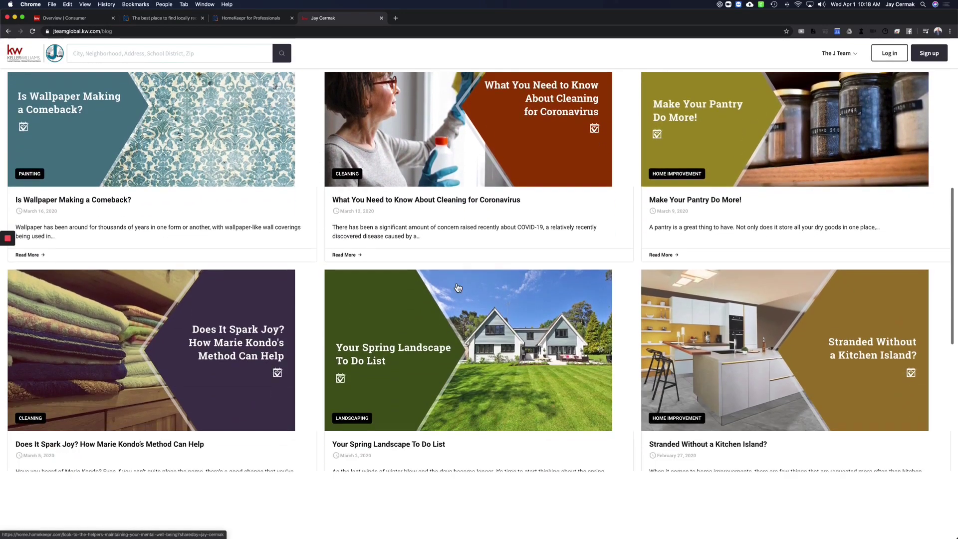
scroll(459, 288, "down", 4)
scroll(459, 288, "up", 9)
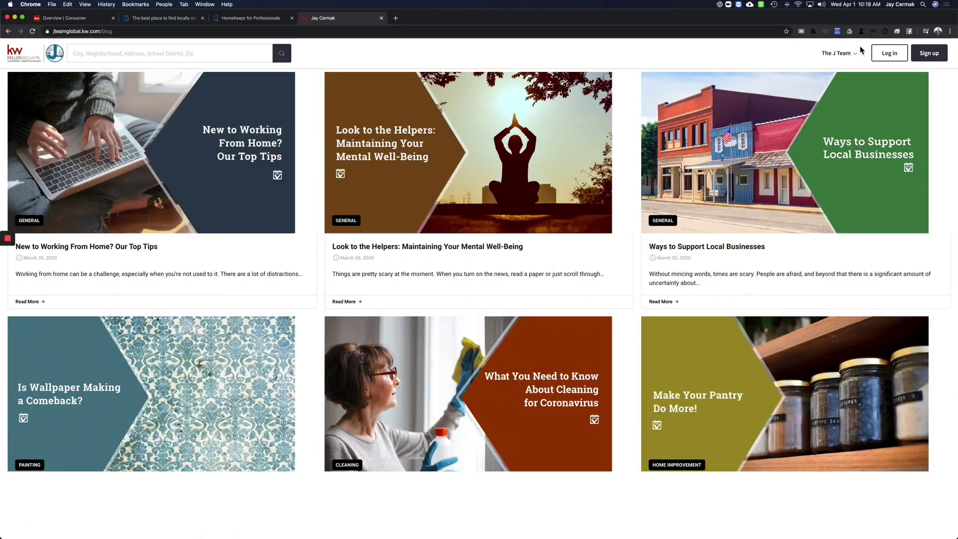
left_click(842, 54)
left_click(591, 66)
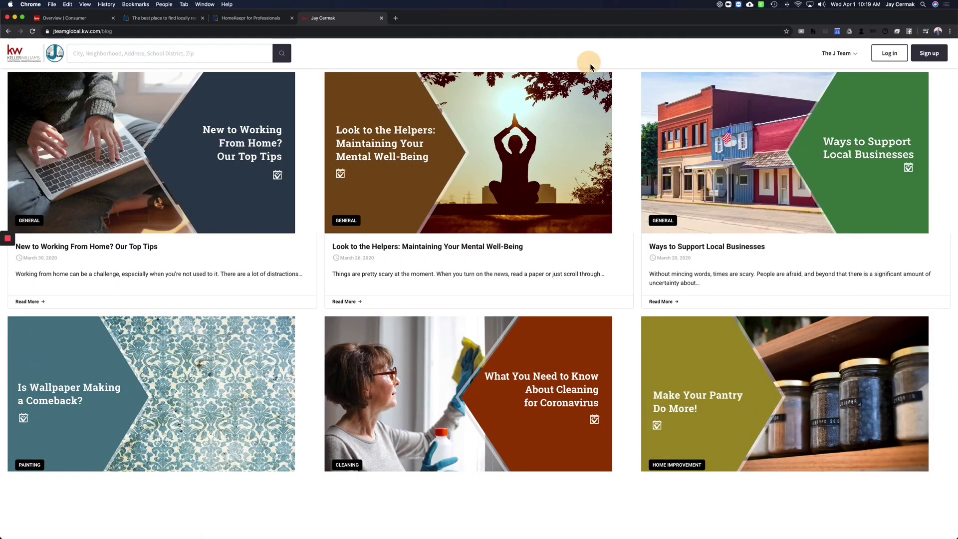
left_click(166, 18)
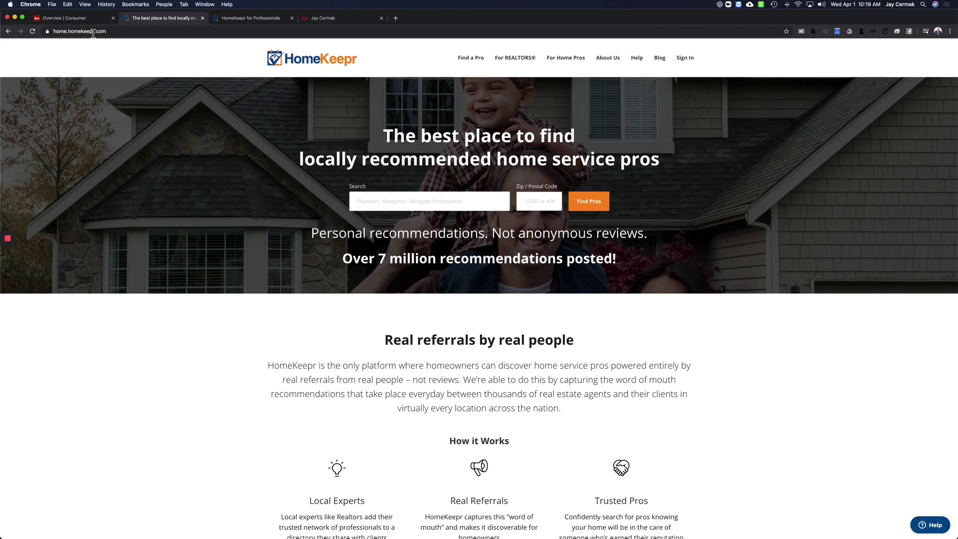
Check the HomeKeepr sign-in options, then switch to the HomeKeepr for Professionals Widgets page
left_click(691, 60)
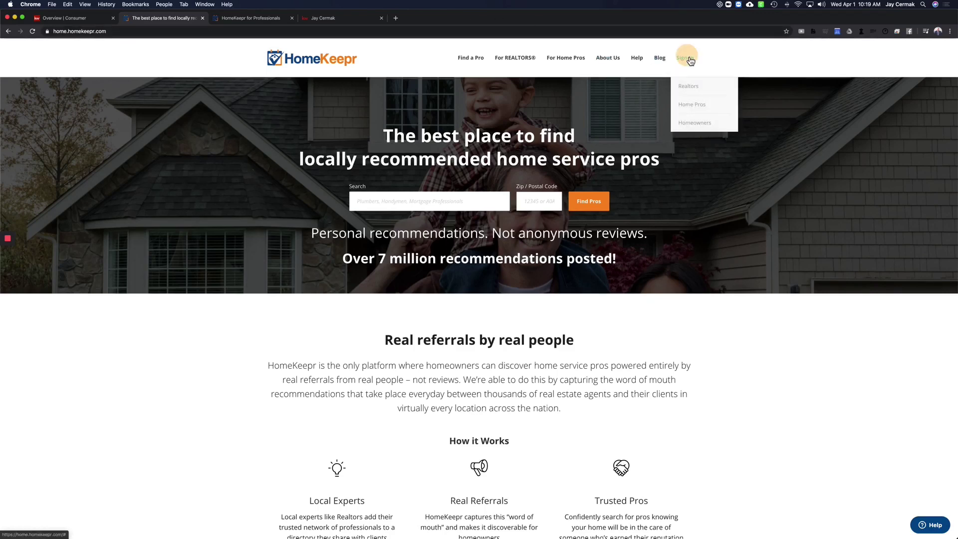
left_click(268, 24)
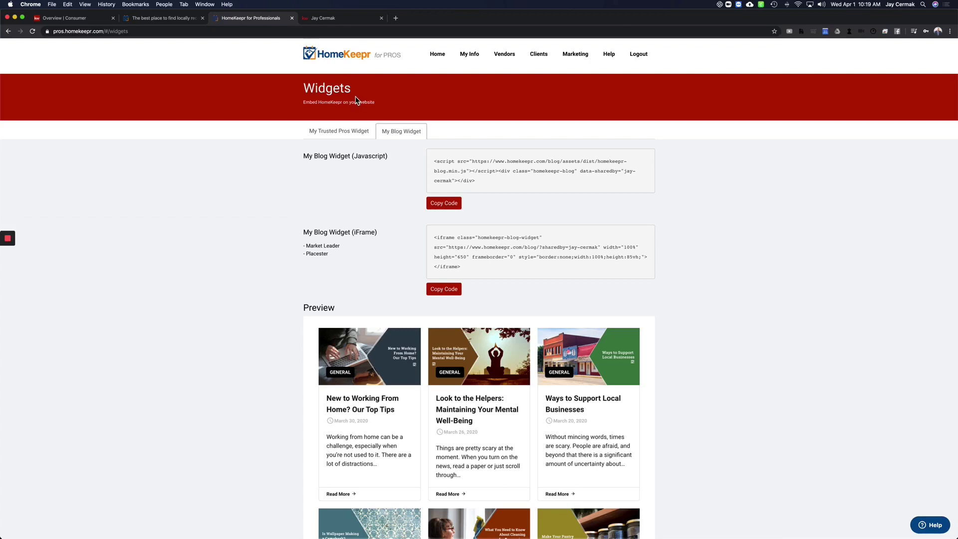
left_click(438, 54)
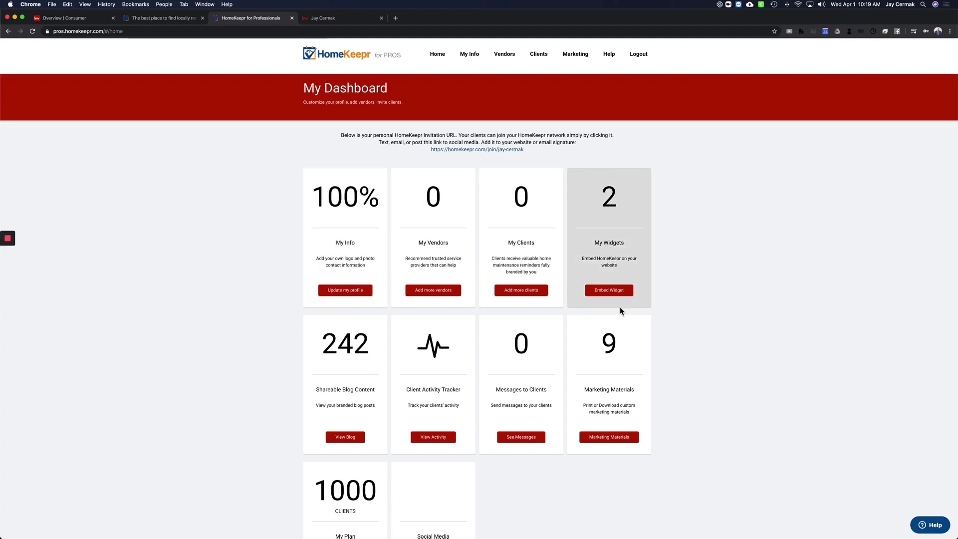
left_click(622, 295)
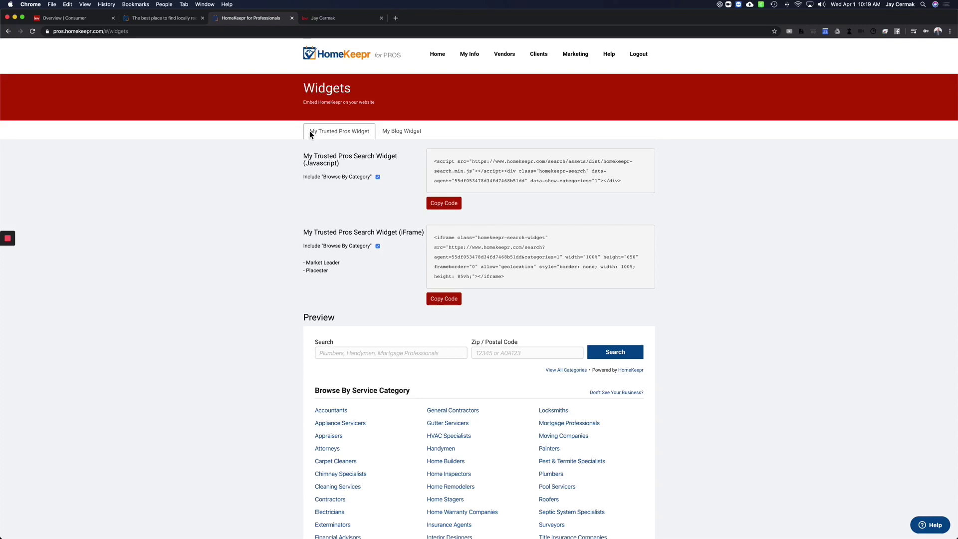
left_click_drag(315, 132, 367, 133)
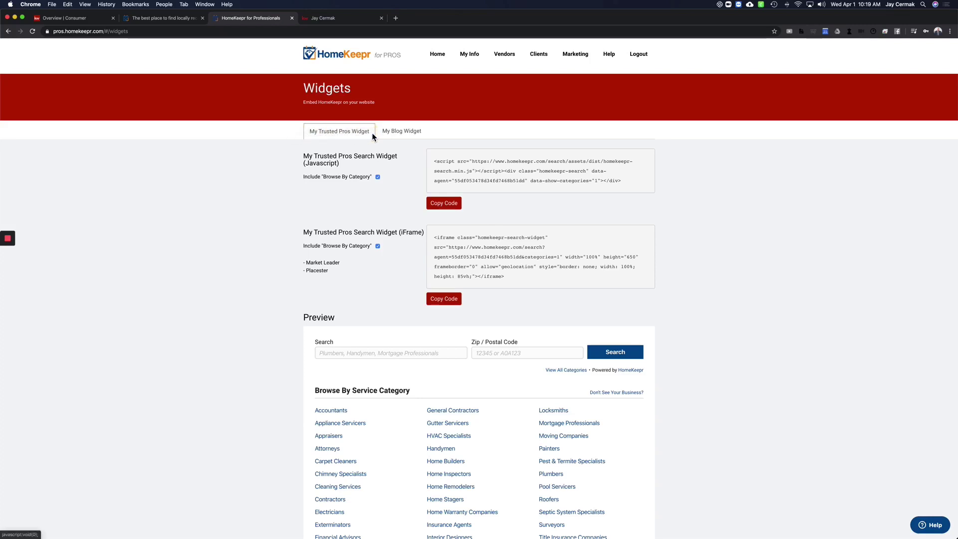
left_click(392, 136)
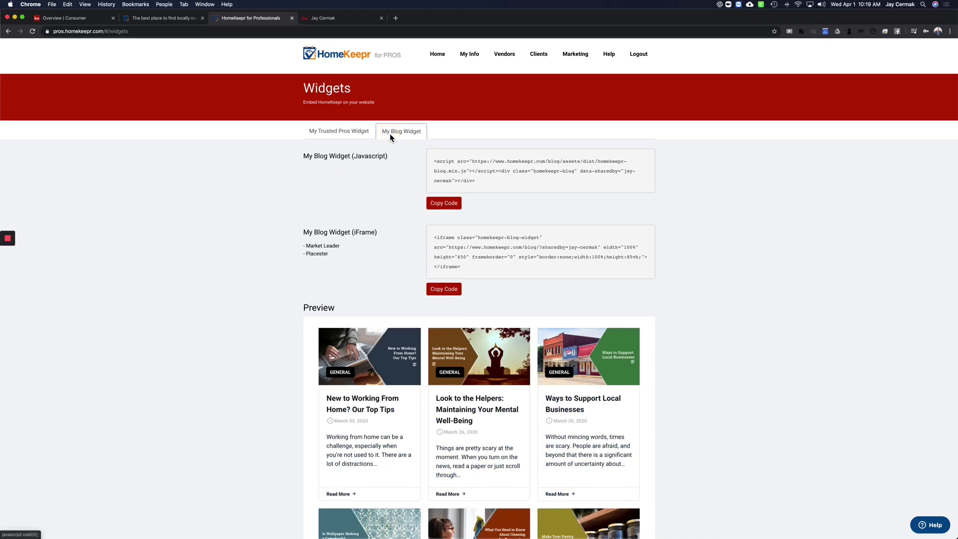
scroll(343, 287, "down", 3)
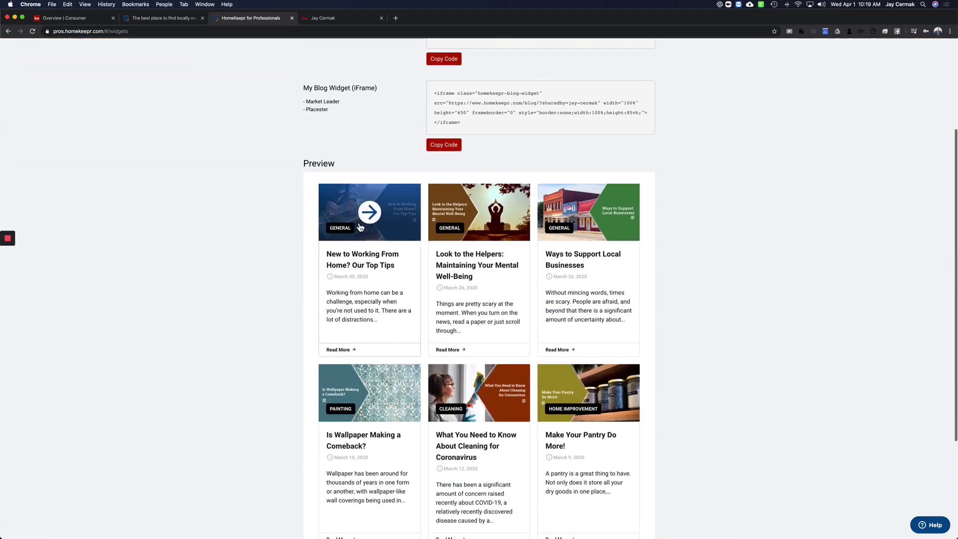
scroll(496, 466, "down", 3)
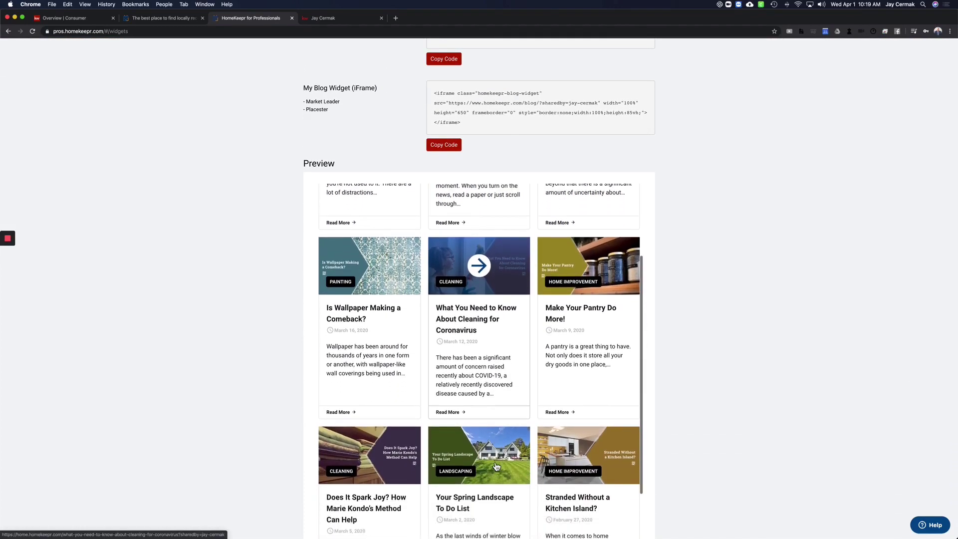
scroll(497, 466, "down", 3)
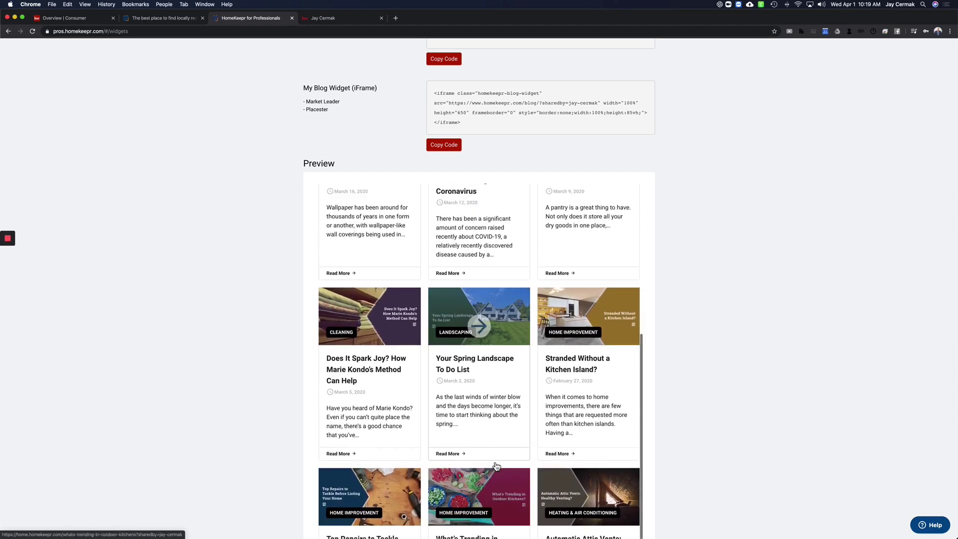
scroll(496, 466, "up", 7)
Review the Market Leader and Placester notes, then copy the iFrame blog widget embed code
scroll(421, 322, "up", 3)
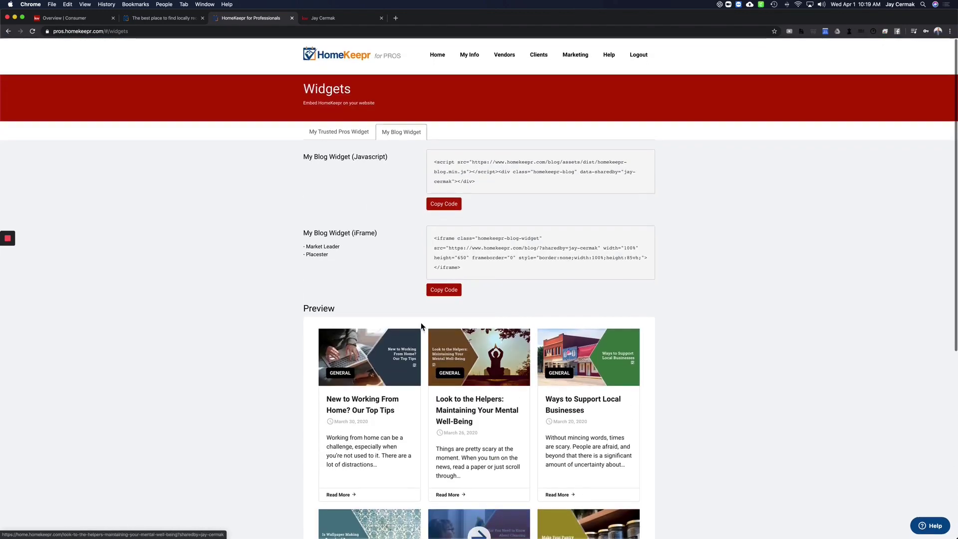
left_click_drag(330, 254, 374, 233)
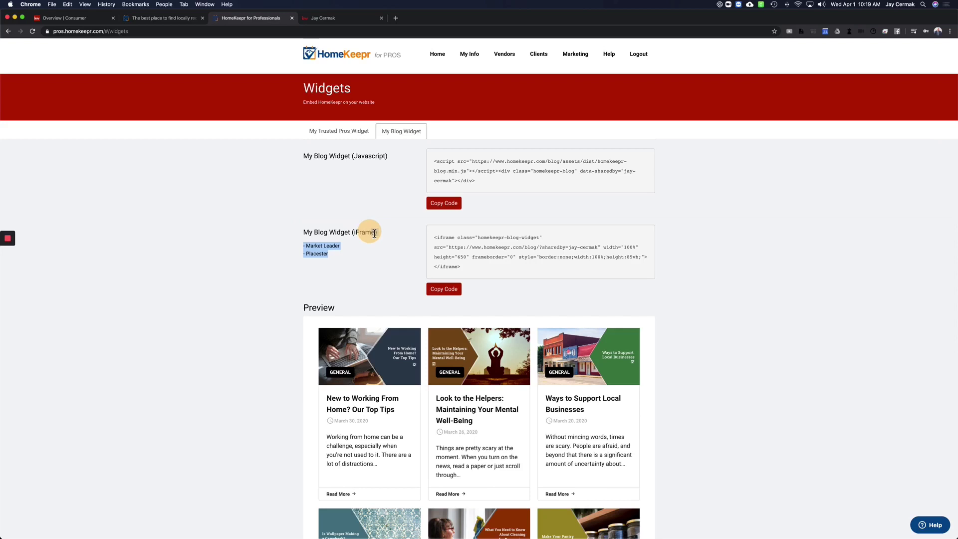
left_click(354, 249)
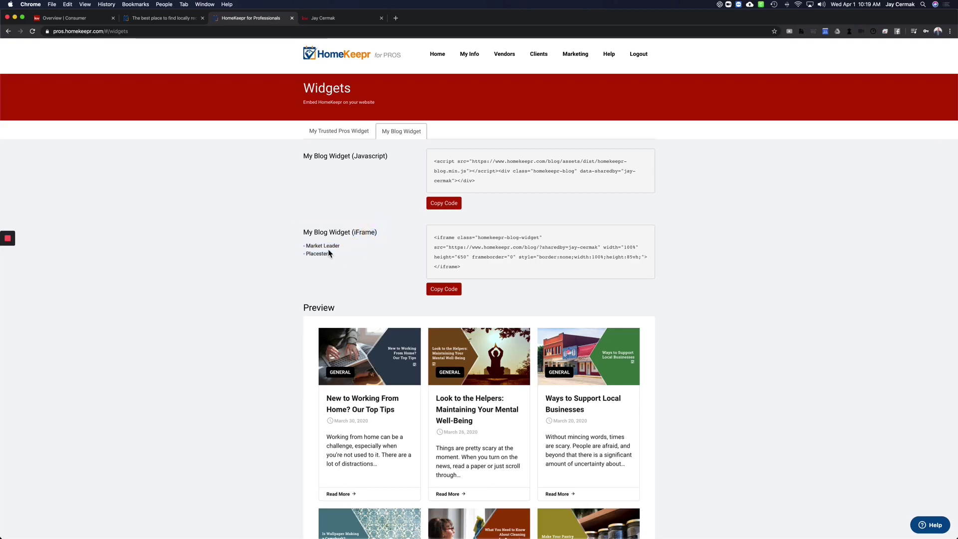
mouse_move(329, 253)
left_mouse_down()
mouse_move(319, 246)
mouse_move(325, 262)
left_mouse_up()
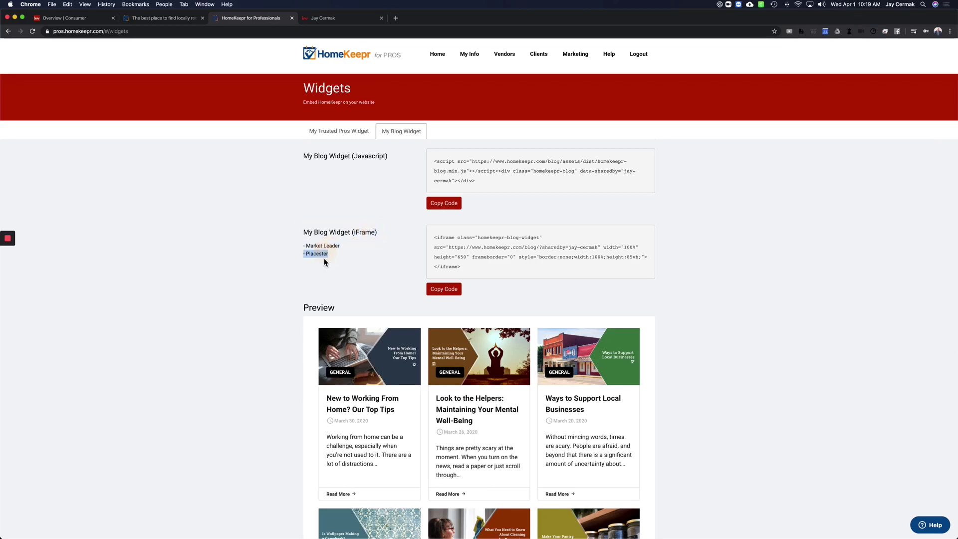
left_click(318, 271)
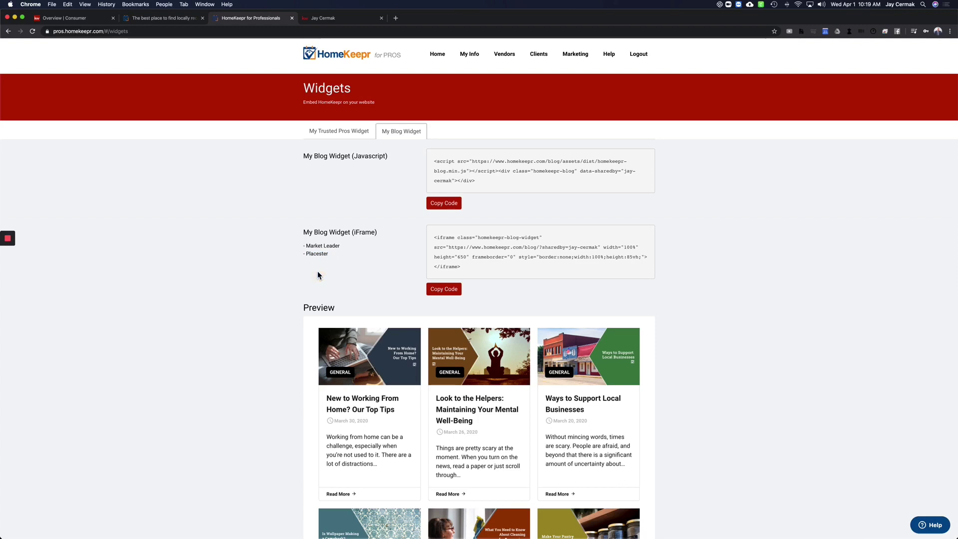
triple_click(482, 270)
key("super+c")
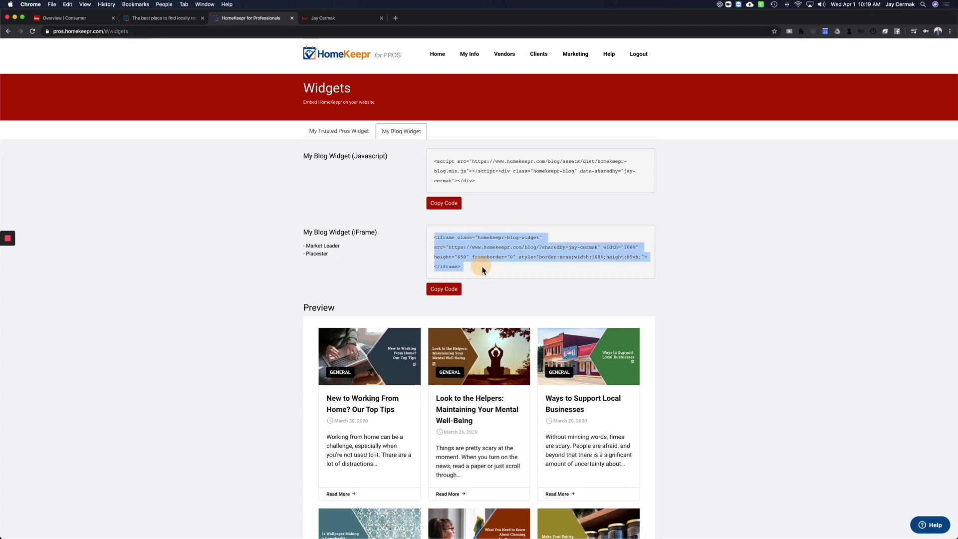
left_click(448, 288)
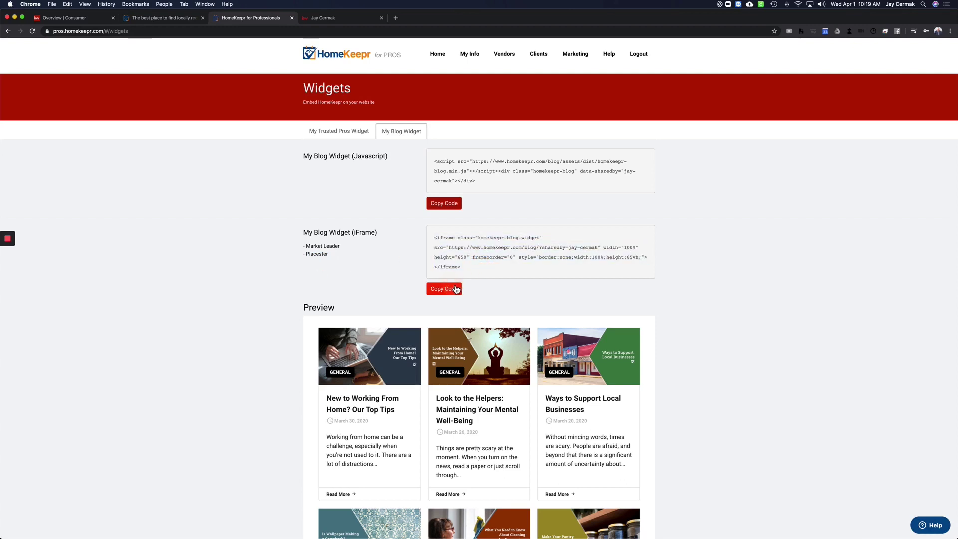
From Agent Site Pages, create a new page set to appear on the agent site
left_click(80, 19)
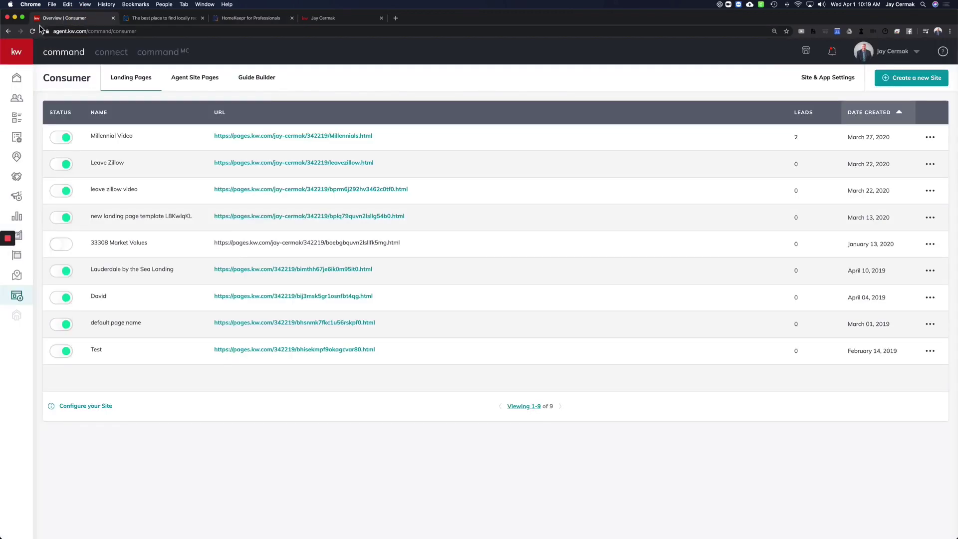
left_click(27, 52)
left_click(204, 80)
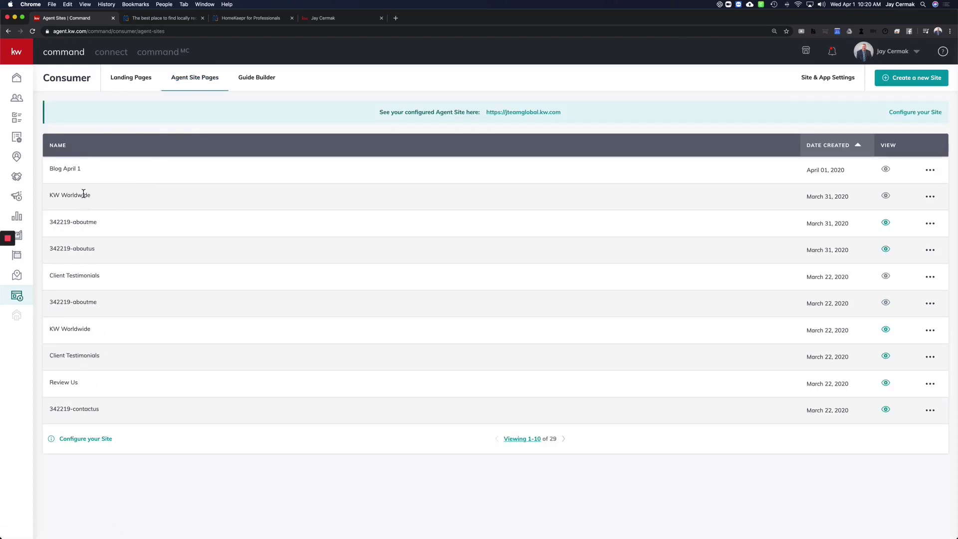
left_click(907, 78)
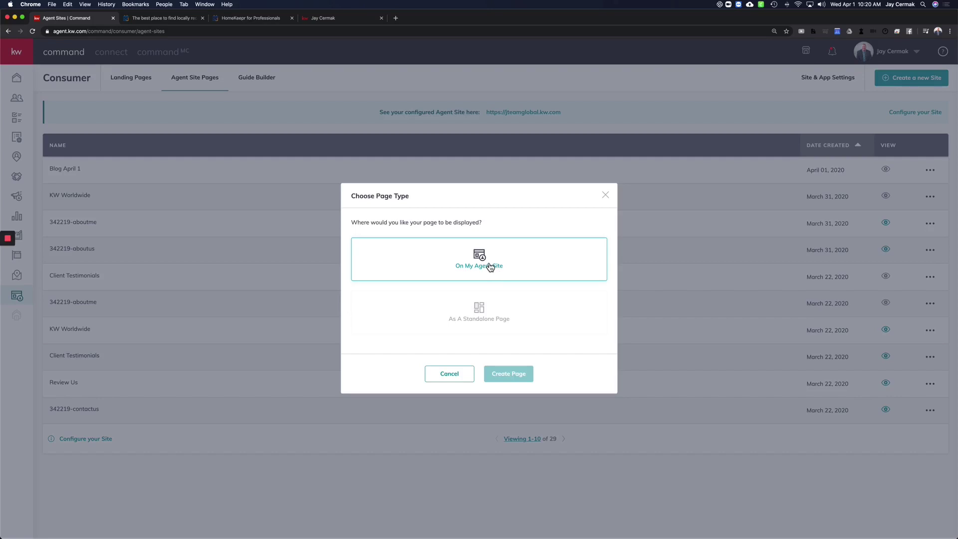
left_click(490, 267)
left_click(515, 374)
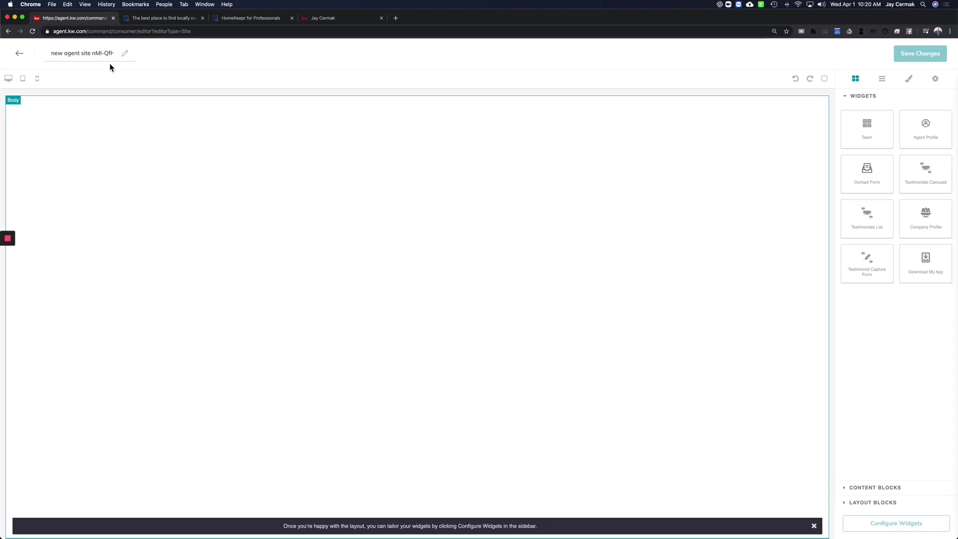
left_click(96, 53)
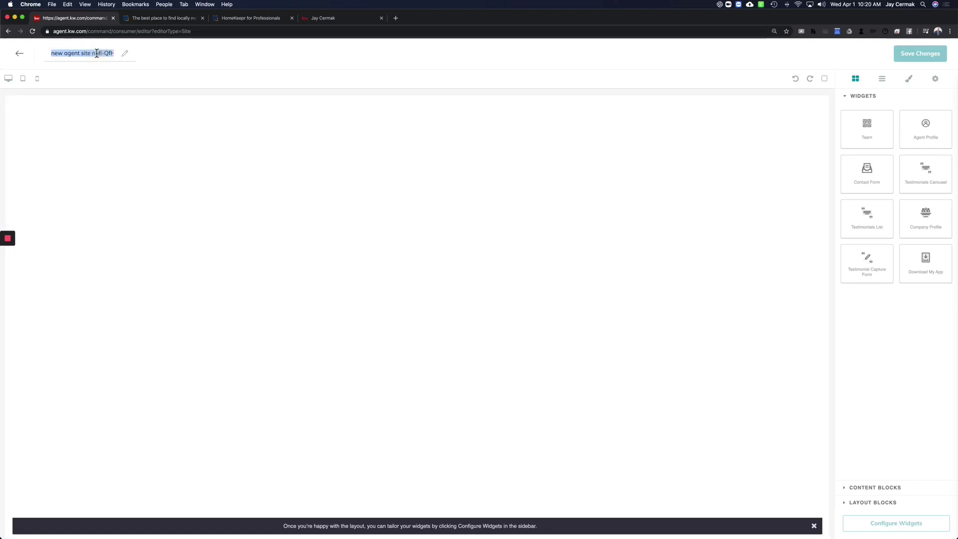
type("blog 3")
left_click(310, 102)
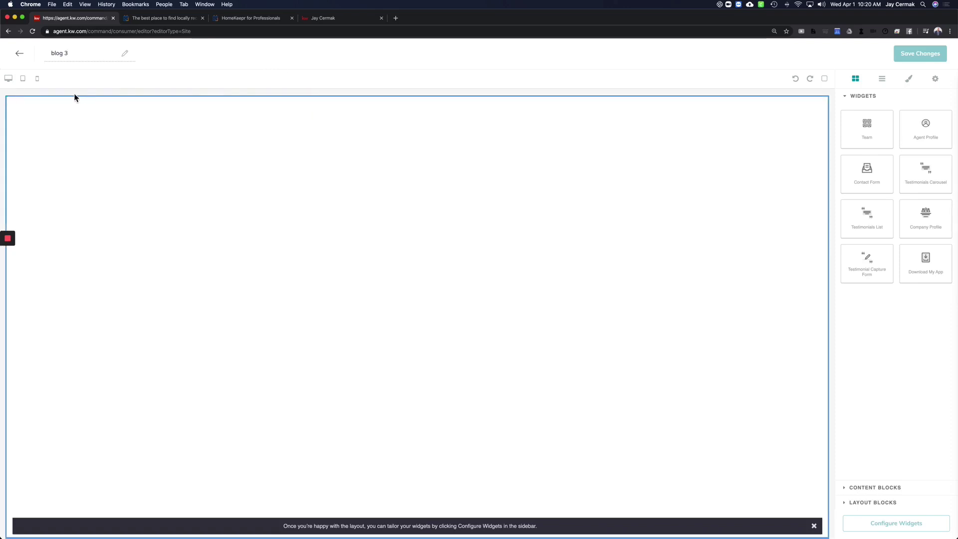
left_click(72, 59)
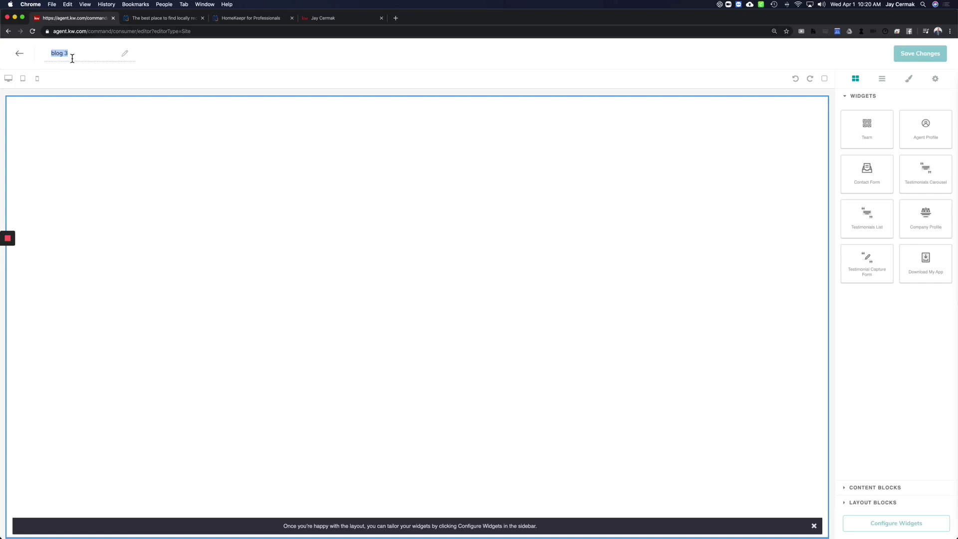
left_click(95, 112)
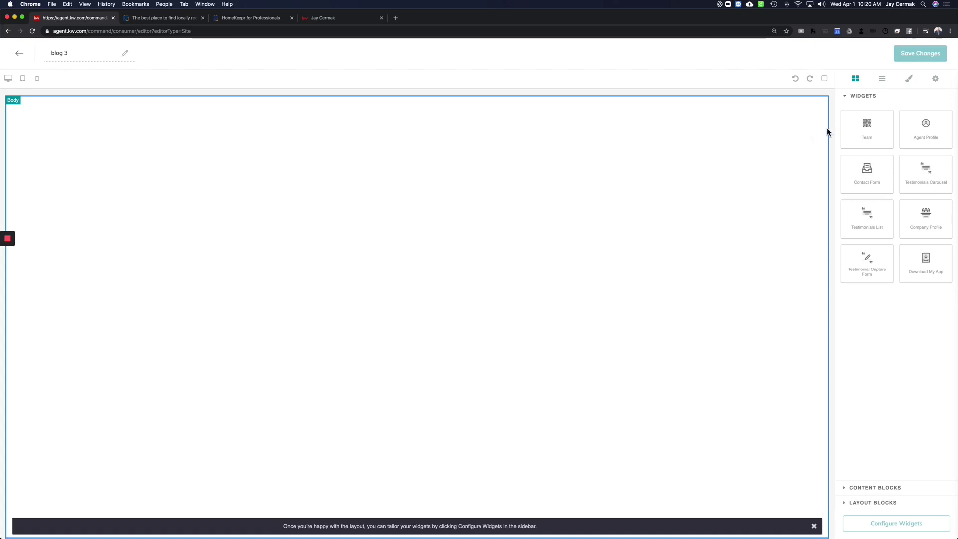
Drop a Contact Form widget into the blog 3 page body and finish its setup
left_click(877, 179)
left_click_drag(876, 179, 564, 205)
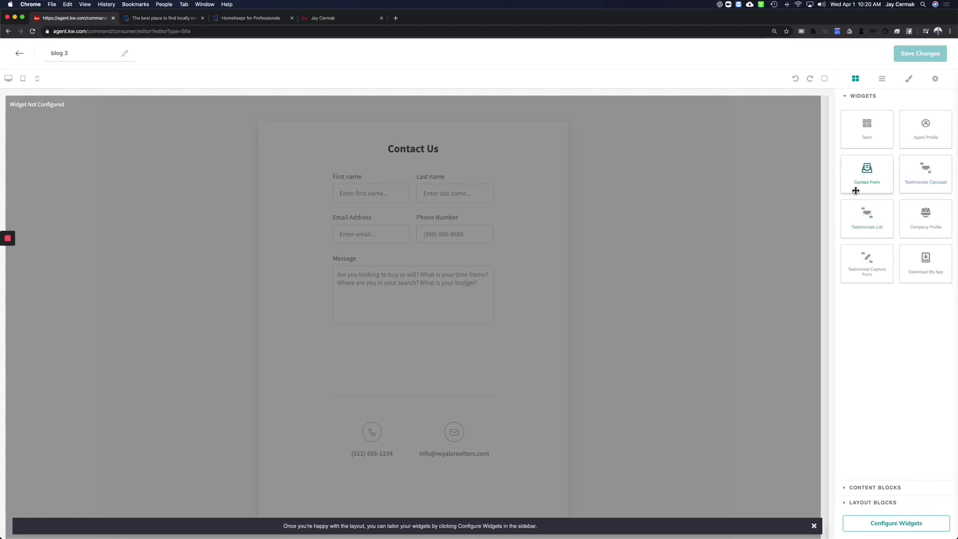
left_click(868, 523)
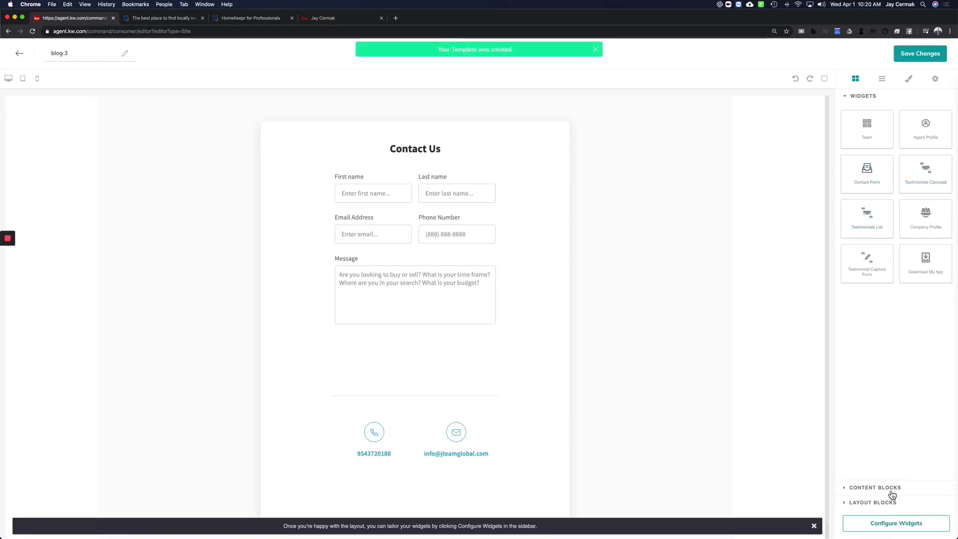
left_click(872, 489)
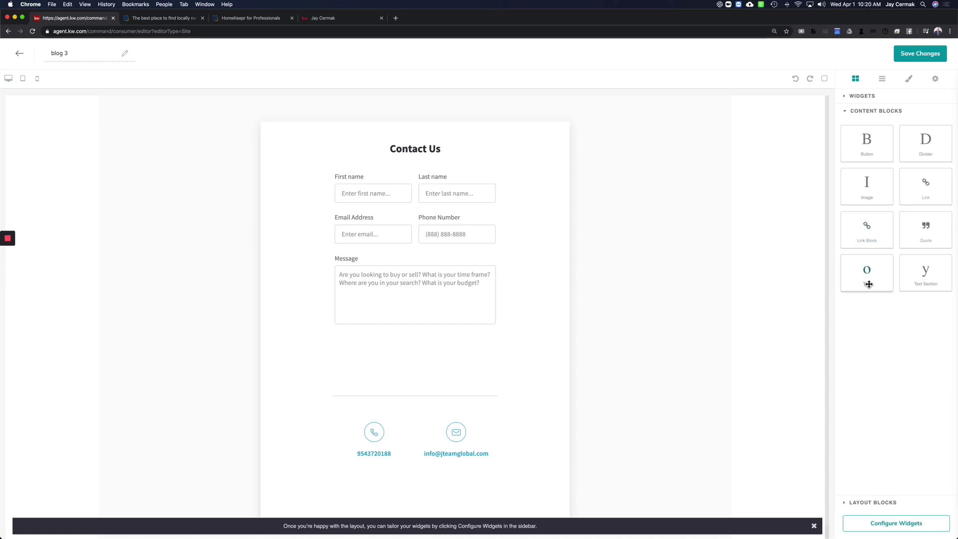
Add a Text block above the form holding the pasted HomeKeepr blog iframe embed code
left_click_drag(869, 284, 477, 98)
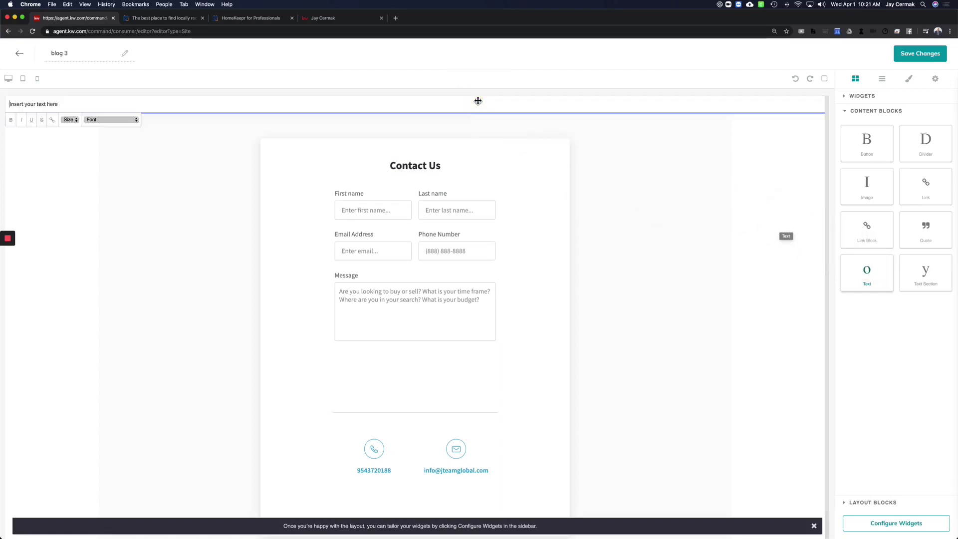
triple_click(109, 106)
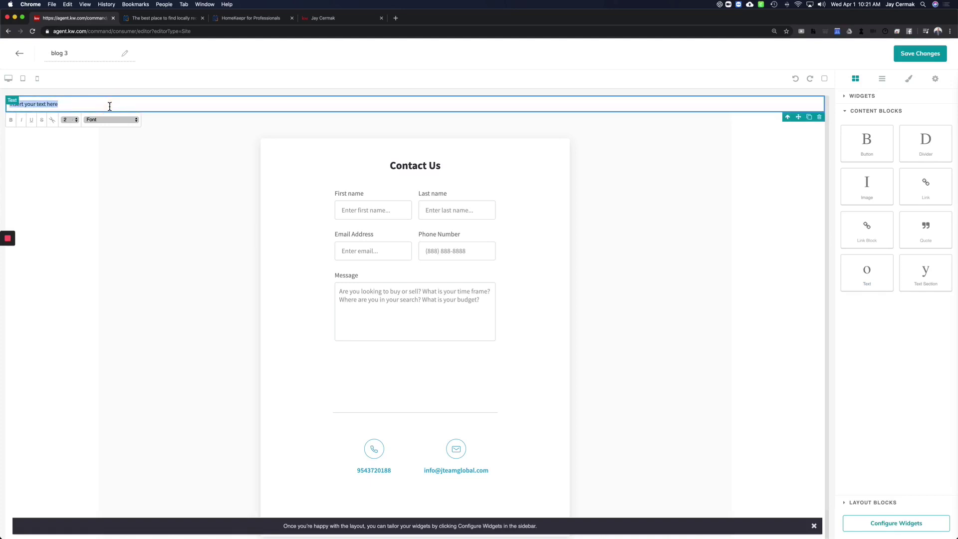
key("BackSpace")
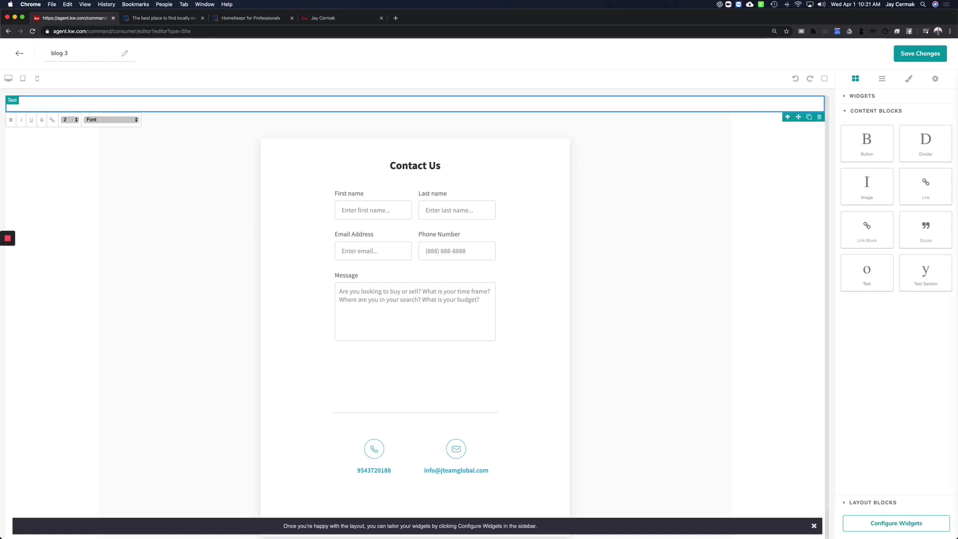
key("super+v")
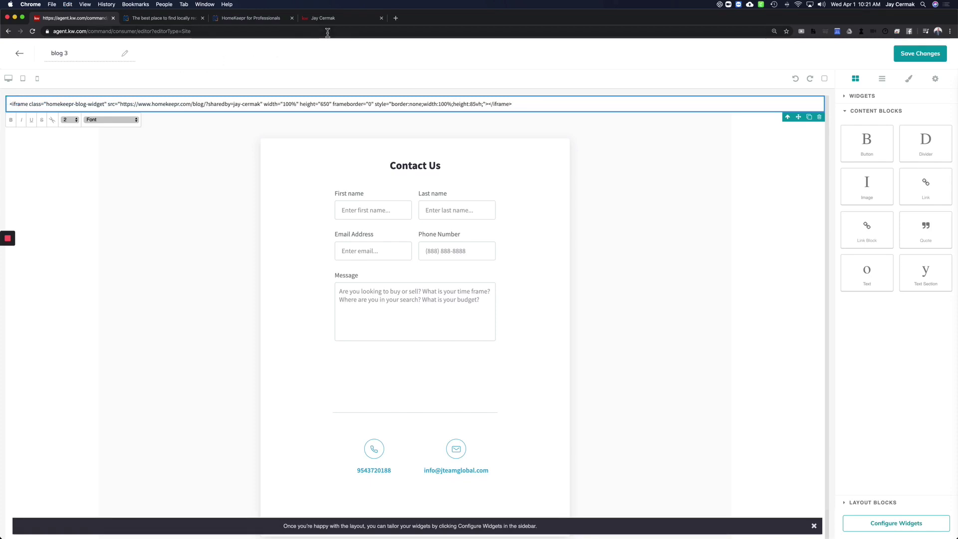
left_click(263, 18)
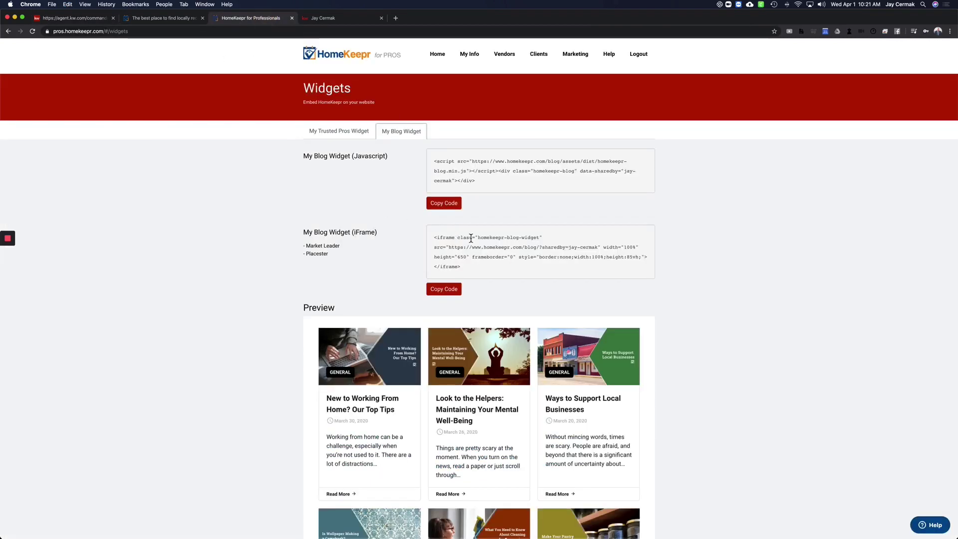
left_click(78, 21)
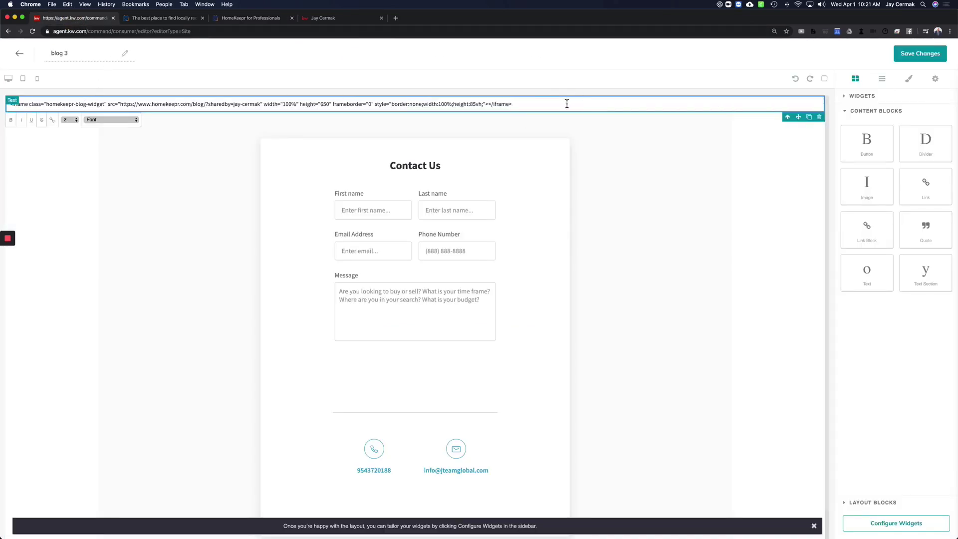
left_click(756, 239)
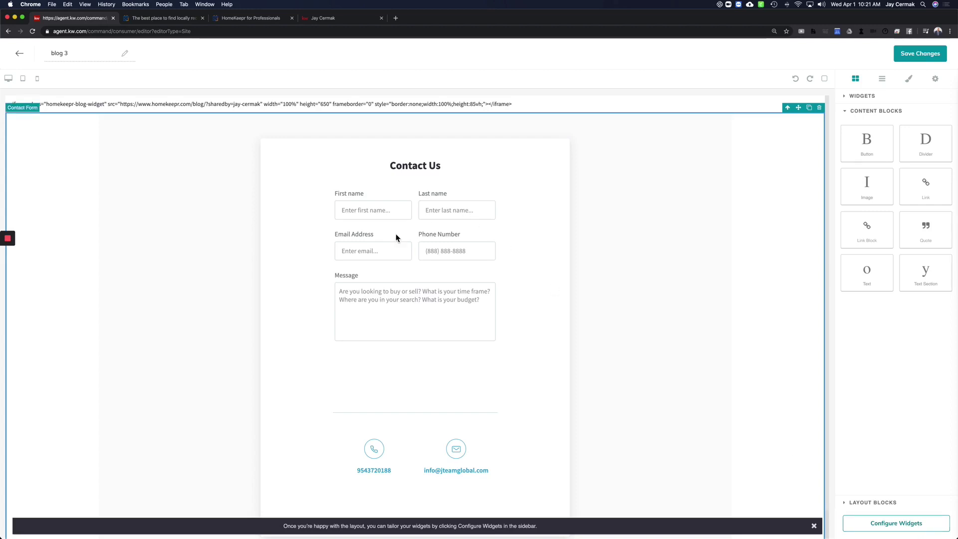
left_click(926, 529)
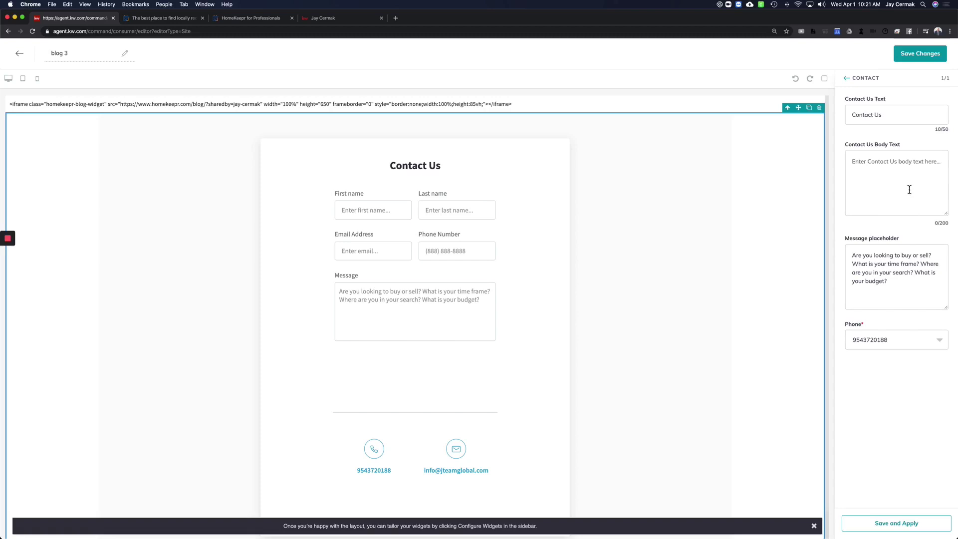
Retitle the form 'Contact The J Team', add a thank-you body message, and apply
double_click(879, 115)
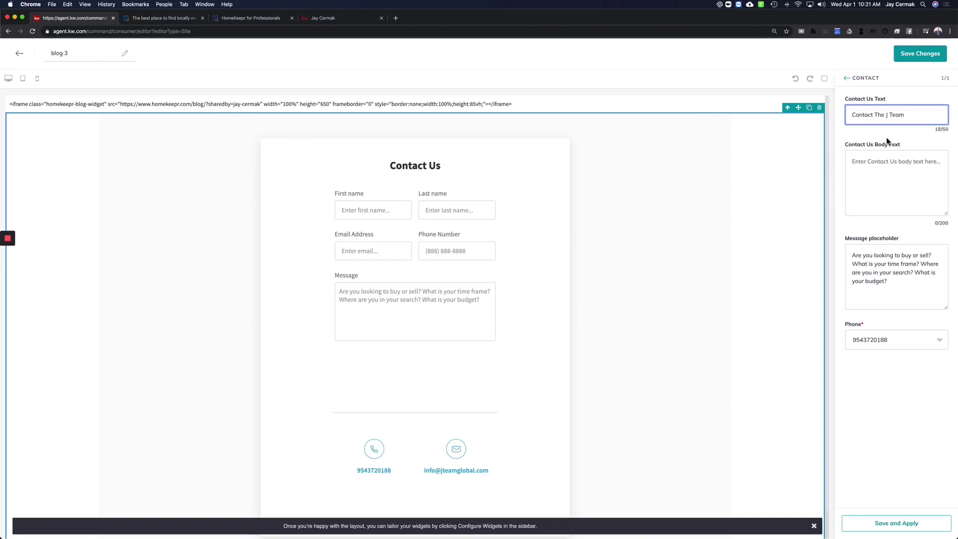
left_click(888, 158)
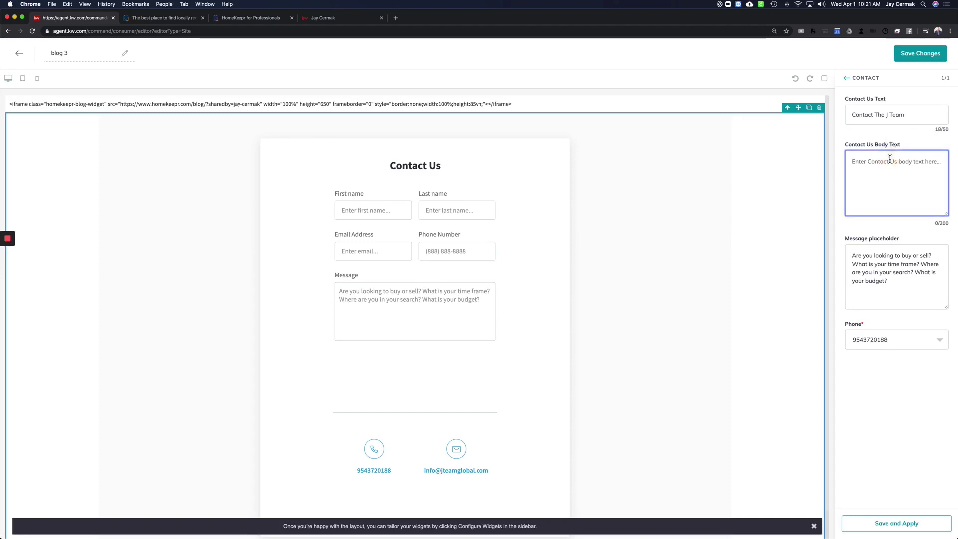
type("Thank you for checking out our real estate blog! If we can be")
type("o")
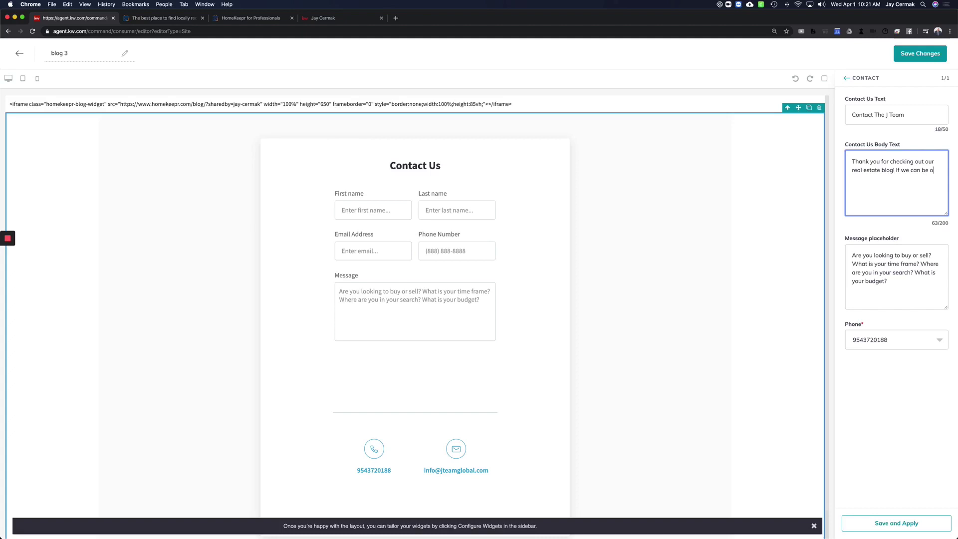
type("f sruve")
key("BackSpace")
type("tact below!")
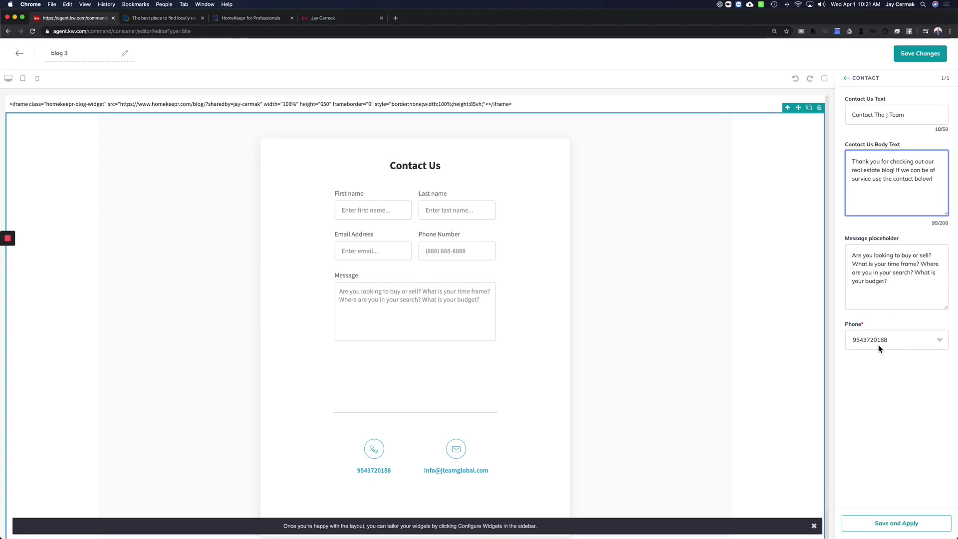
left_click(877, 518)
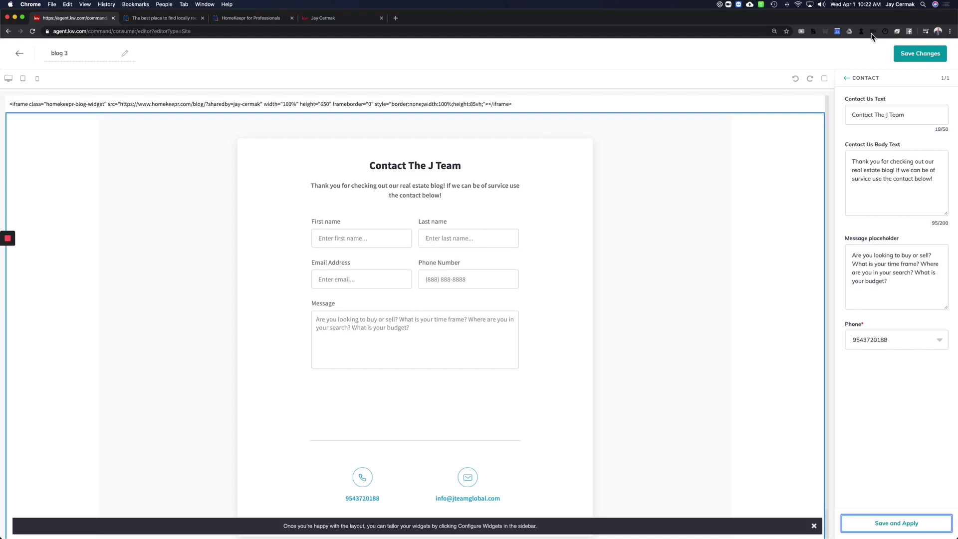
Save blog 3, confirm publishing it as an agent site page, and locate it in the list
left_click(921, 57)
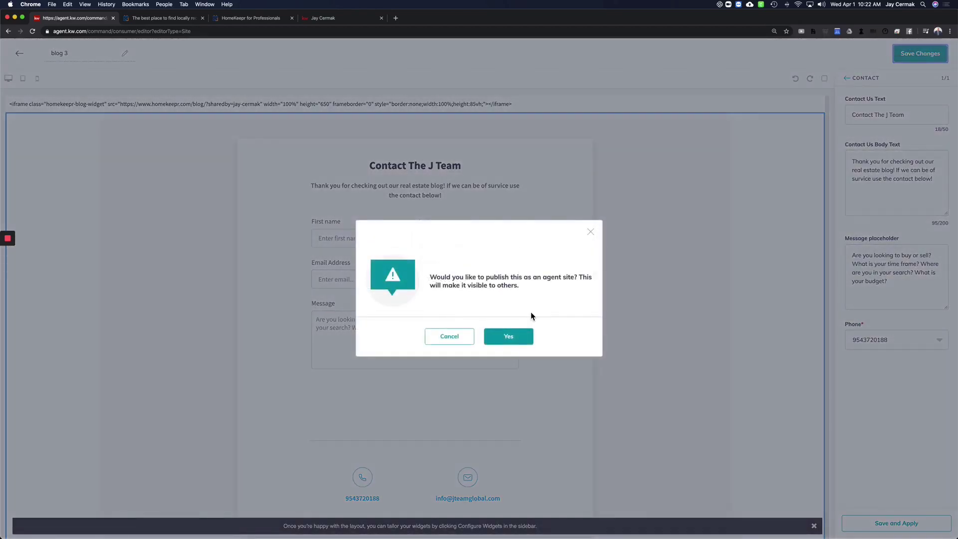
left_click(515, 343)
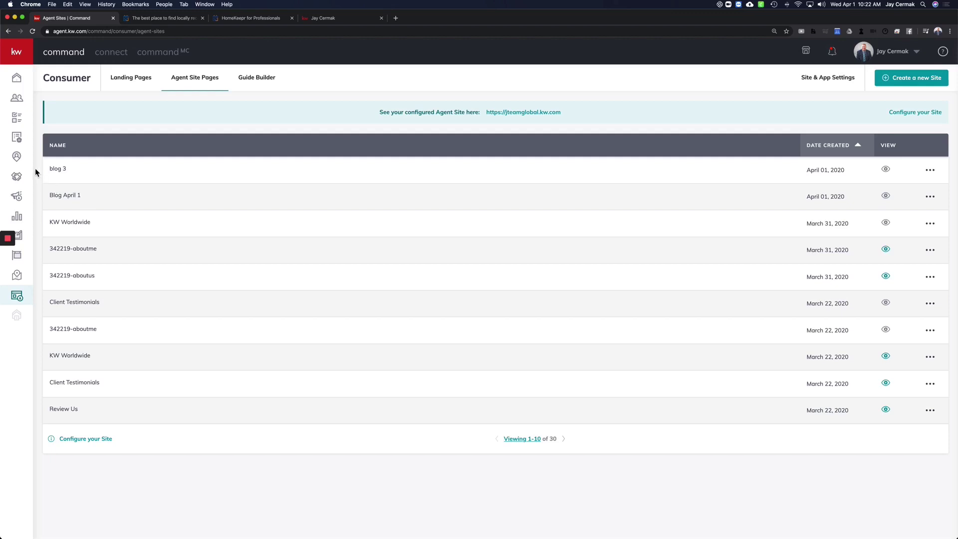
left_click_drag(47, 172, 82, 169)
In Site & App Settings' site menu pages, add a new page linked to blog 3
left_click(826, 83)
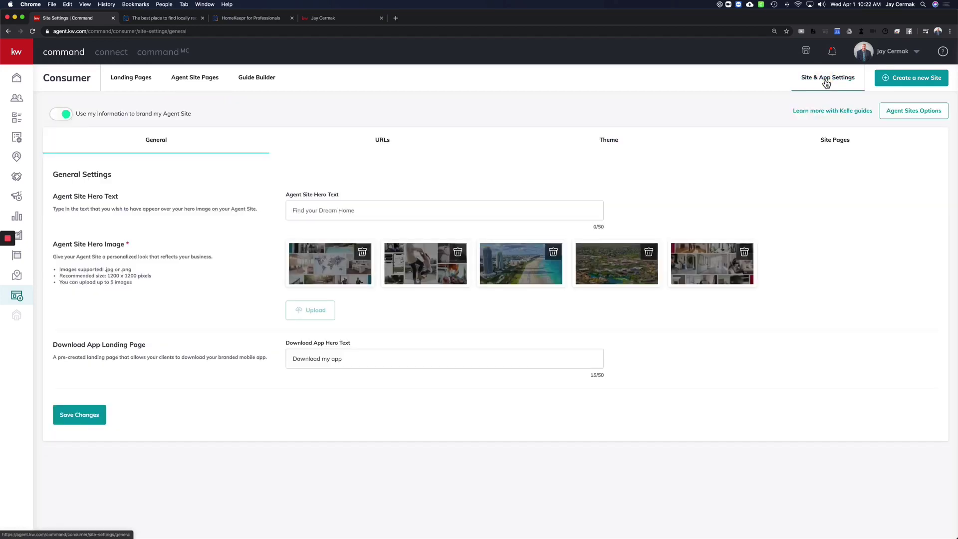
left_click(843, 145)
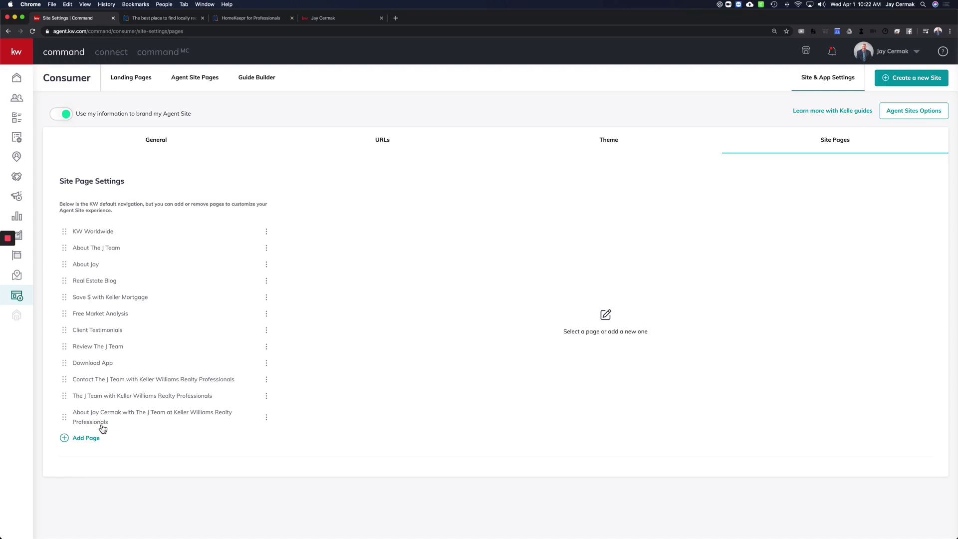
left_click(98, 443)
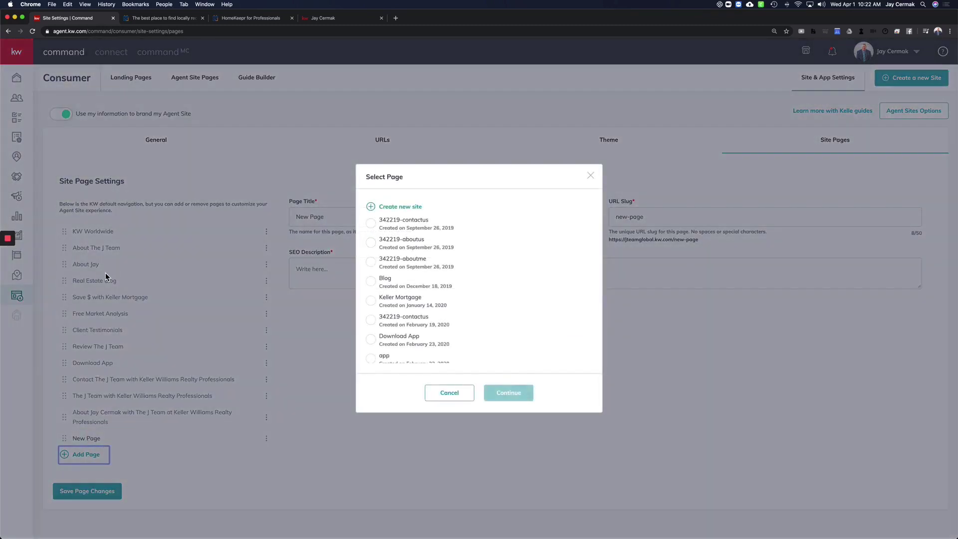
scroll(398, 259, "down", 3)
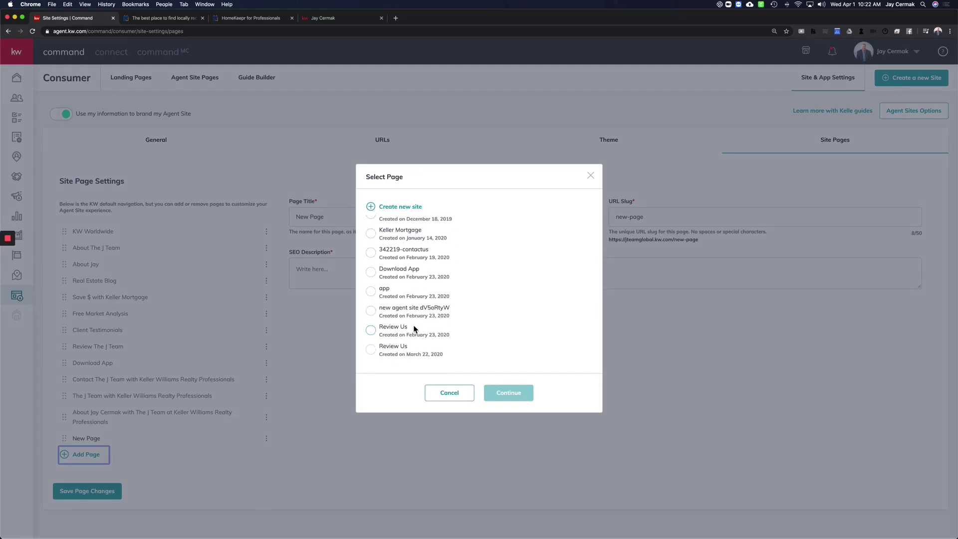
scroll(414, 329, "down", 5)
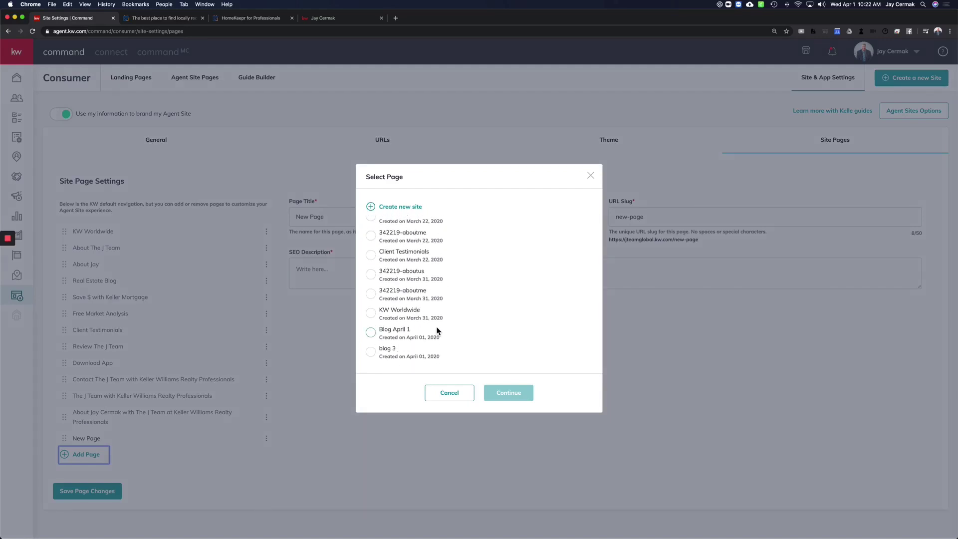
left_click(370, 353)
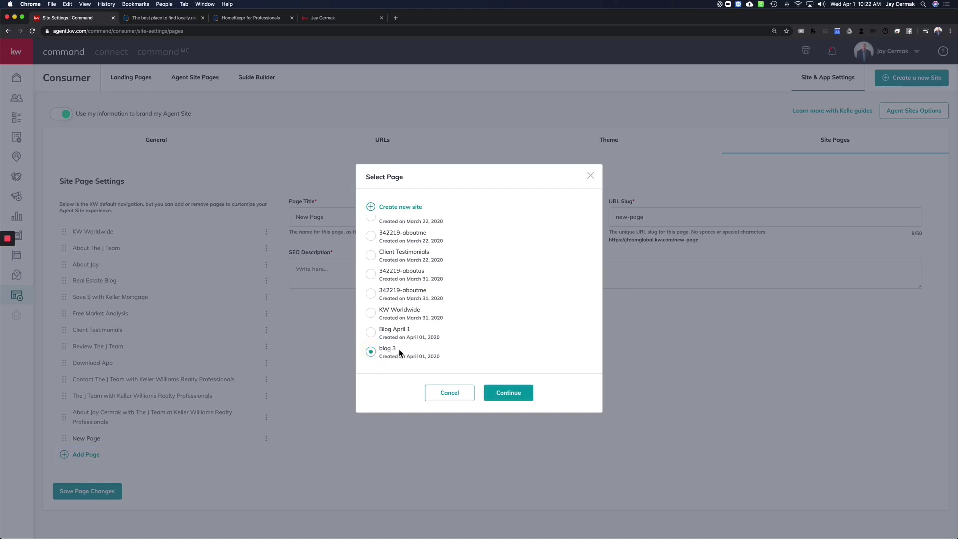
Give the new page the title Blog 3, slug blog3, and an SEO description
left_click(501, 396)
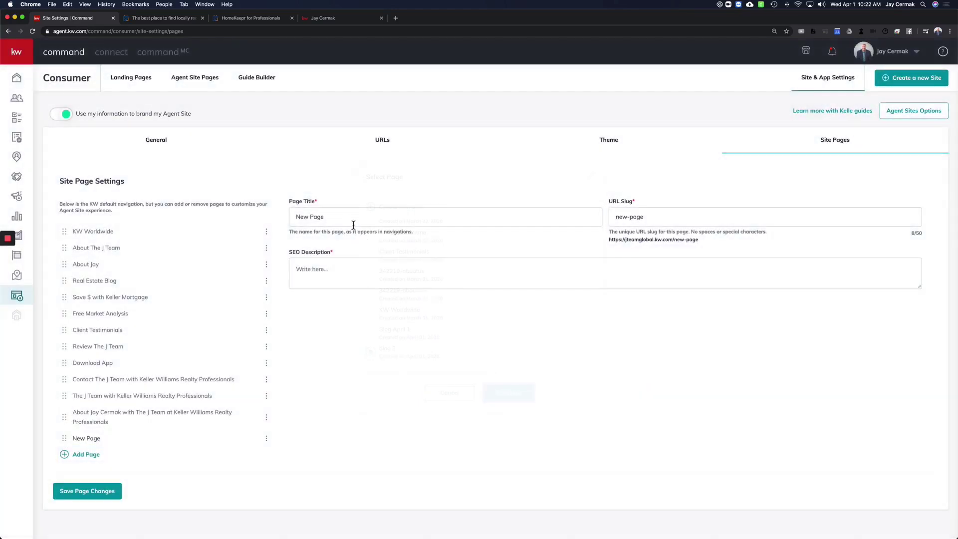
triple_click(347, 219)
type("Blog 3")
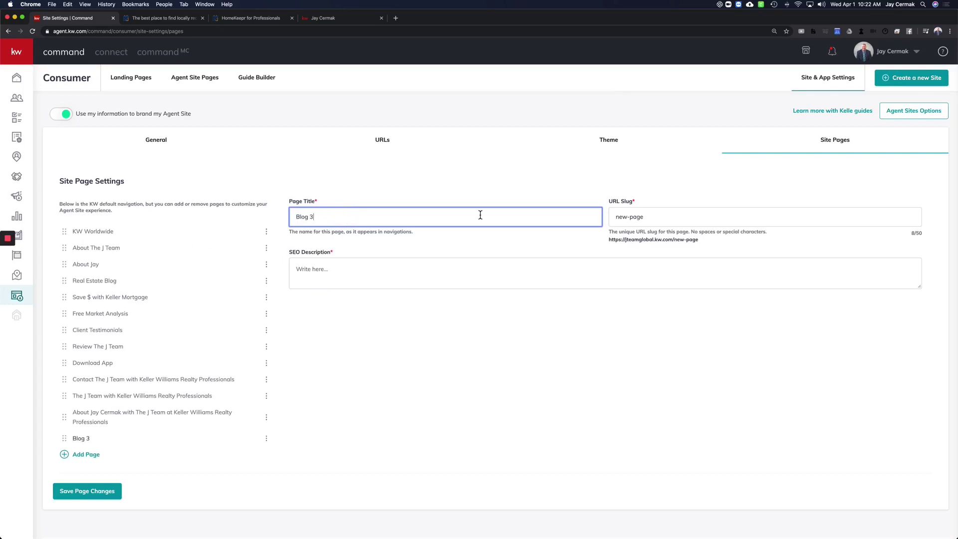
triple_click(628, 219)
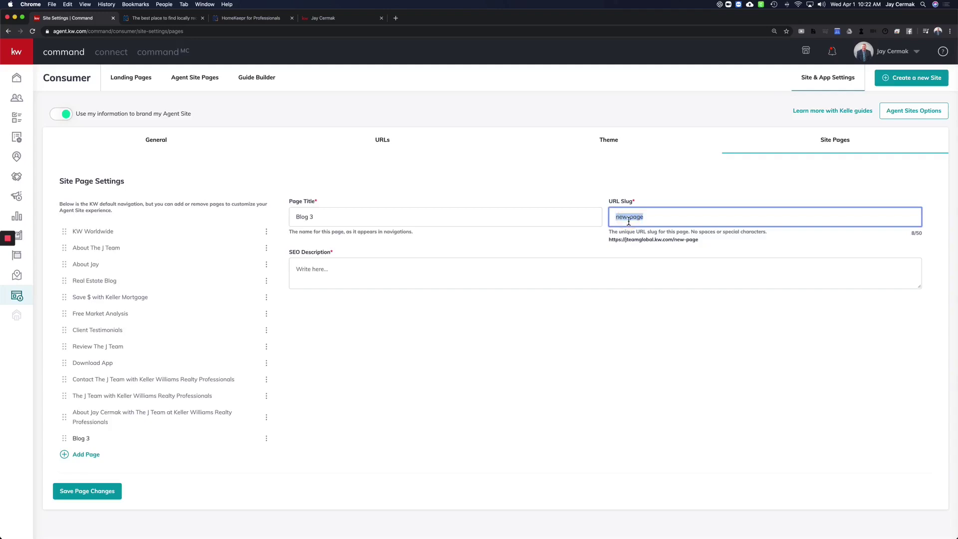
type("blog3")
left_click(452, 263)
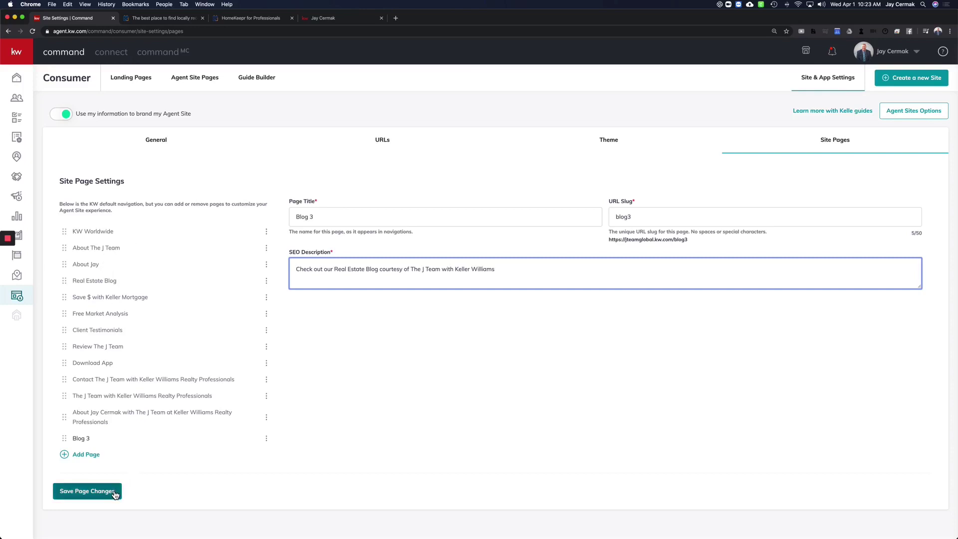
Move Blog 3 to sit right after About Jay and save the page changes
left_click(67, 443)
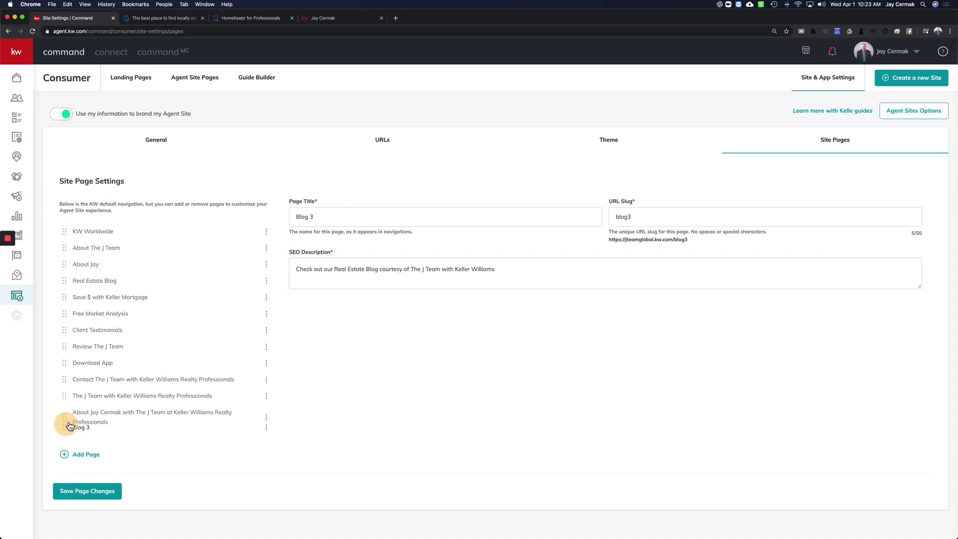
left_click_drag(70, 426, 85, 290)
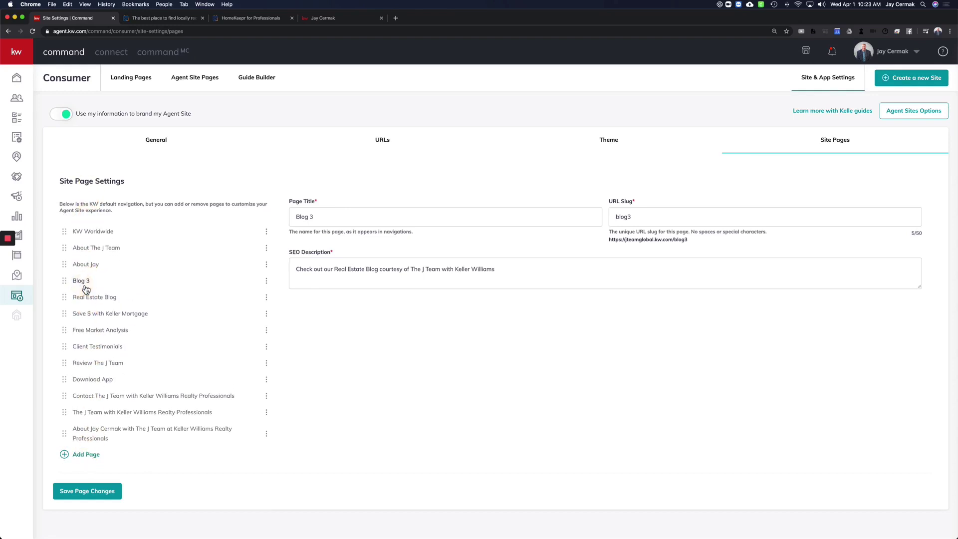
left_click(96, 494)
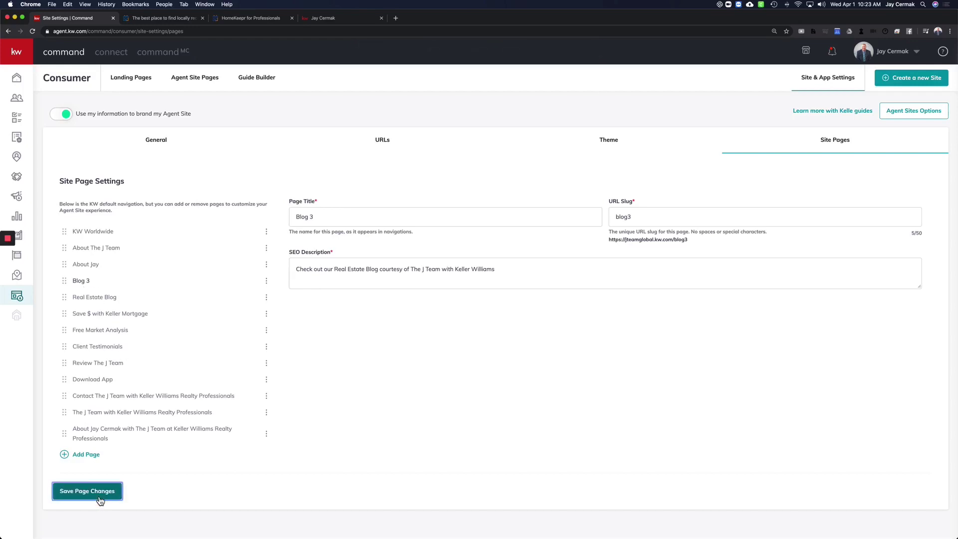
On the live agent site, open the new Blog page from The J Team menu
left_click(341, 20)
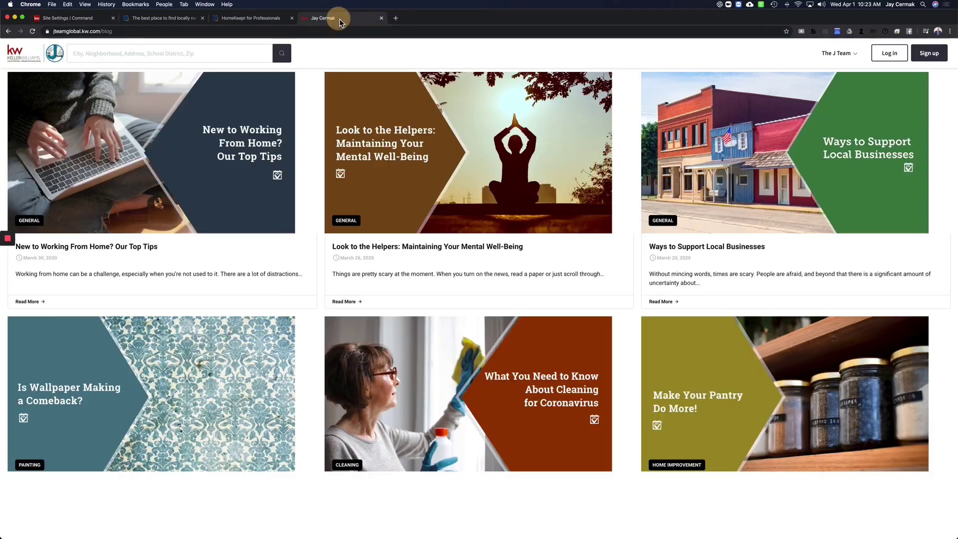
left_click(29, 67)
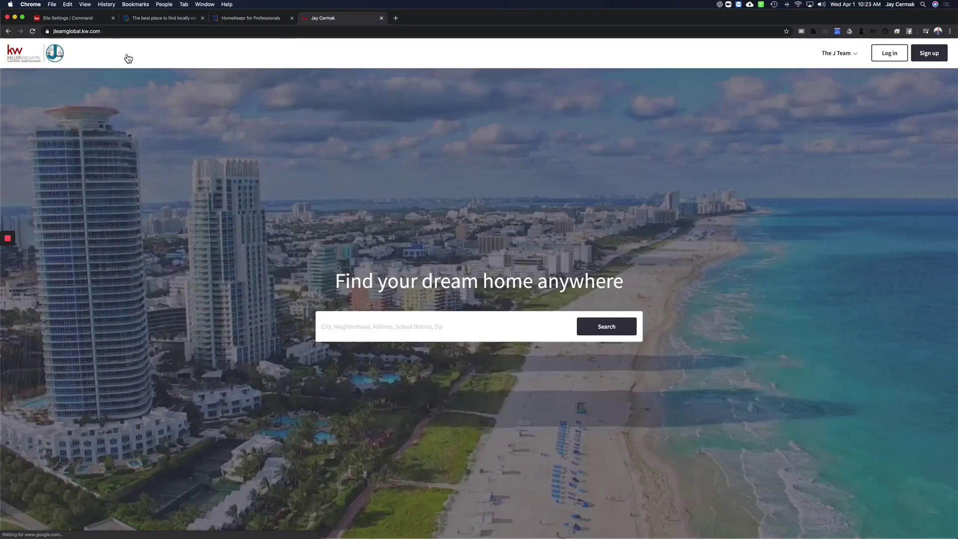
left_click(847, 55)
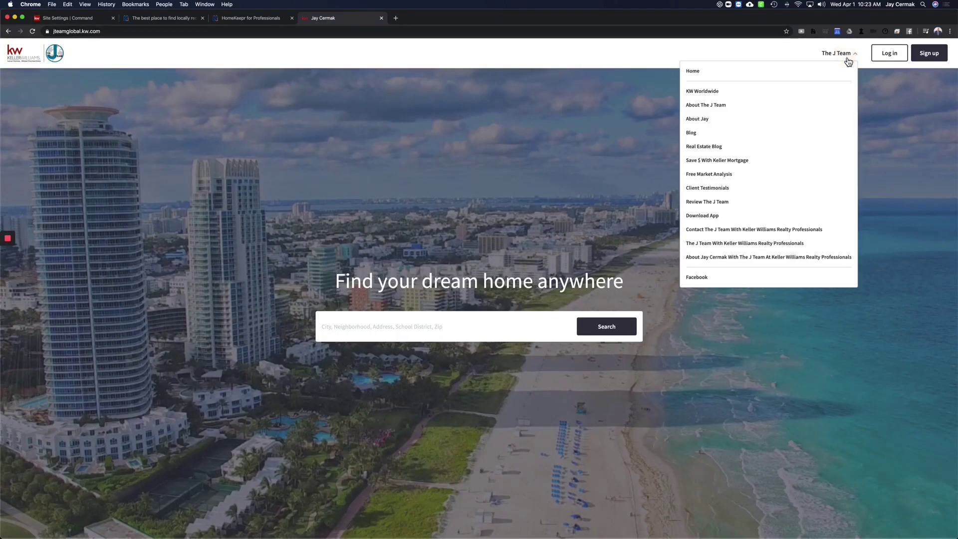
left_click(693, 134)
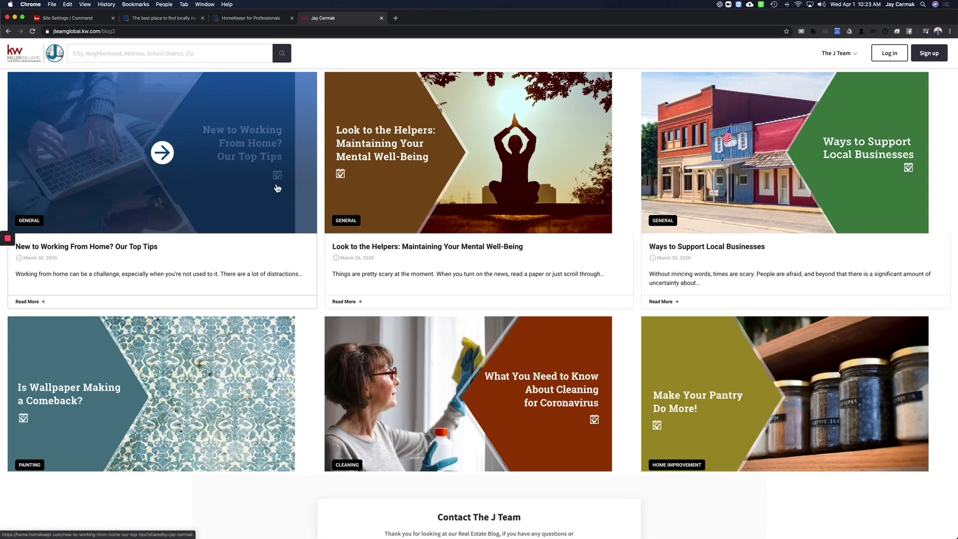
Look over the HomeKeepr posts and open 'New to Working From Home? Our Top Tips'
scroll(278, 188, "down", 6)
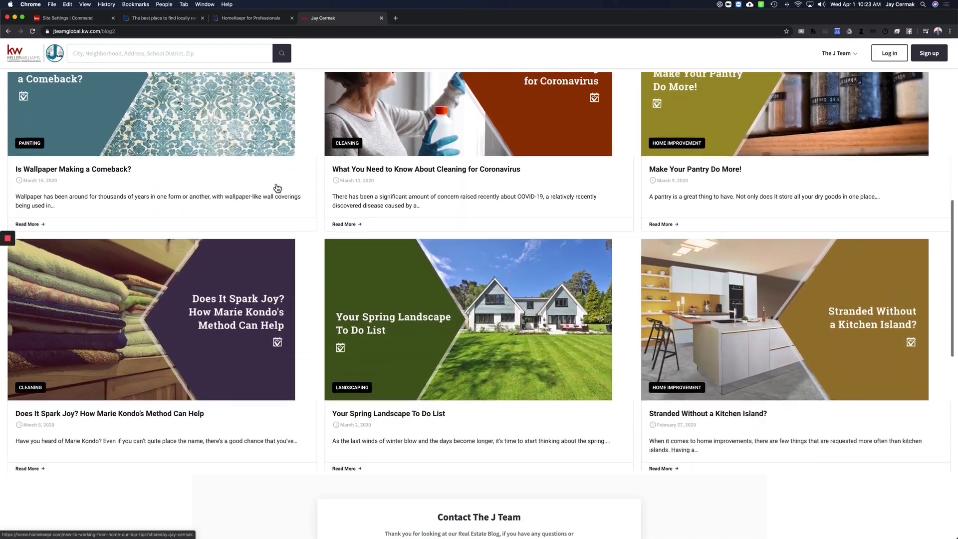
scroll(278, 188, "down", 6)
scroll(277, 189, "up", 9)
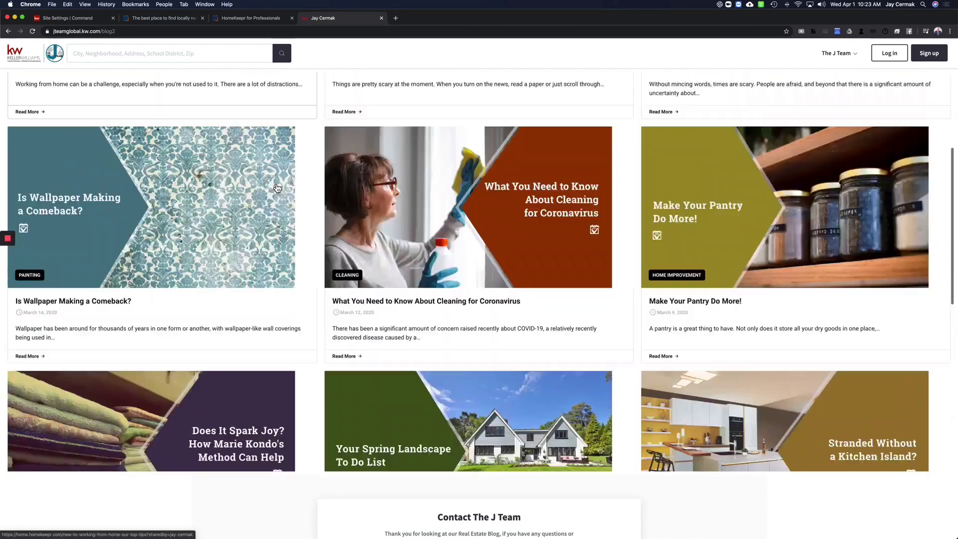
scroll(278, 188, "up", 4)
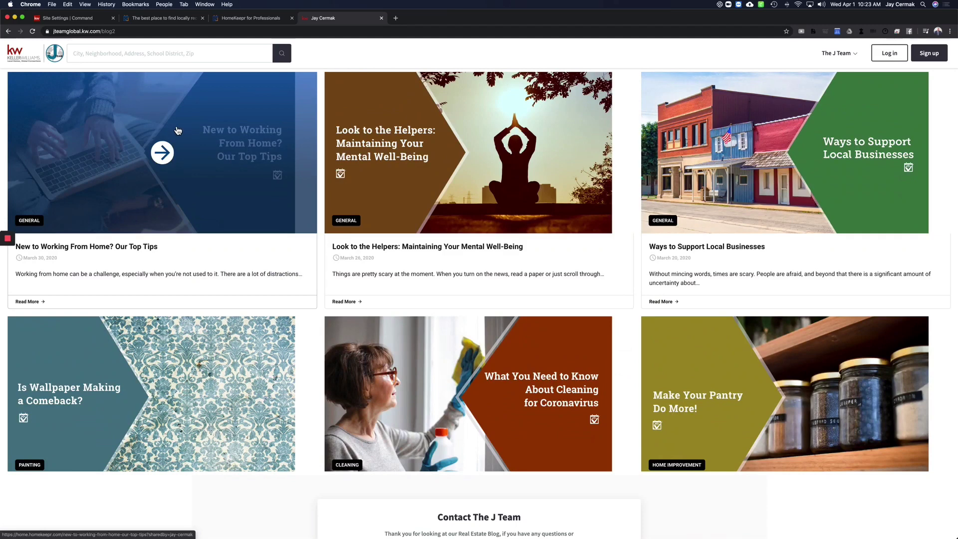
left_click(178, 131)
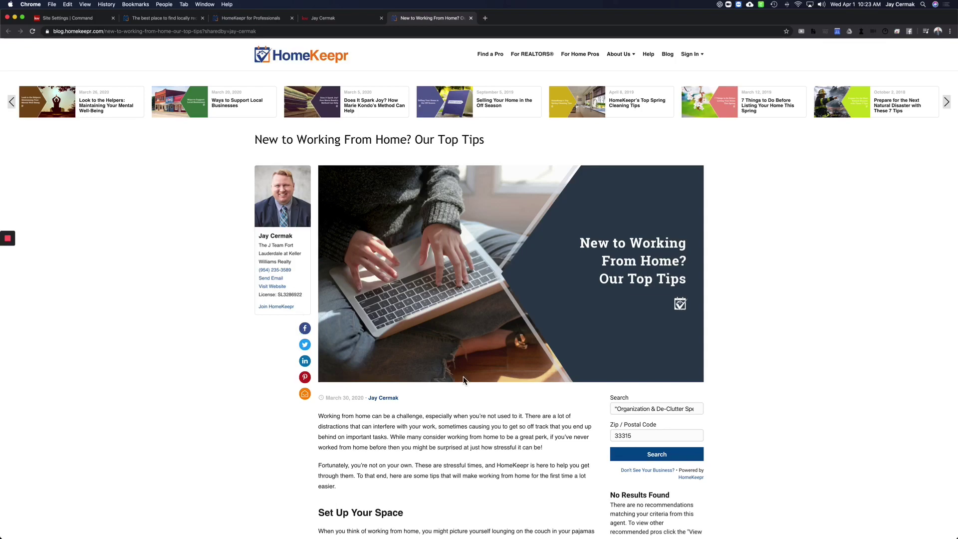
Scroll the work-from-home article down to the agent card and footer, then back up
scroll(429, 405, "down", 3)
scroll(430, 404, "down", 10)
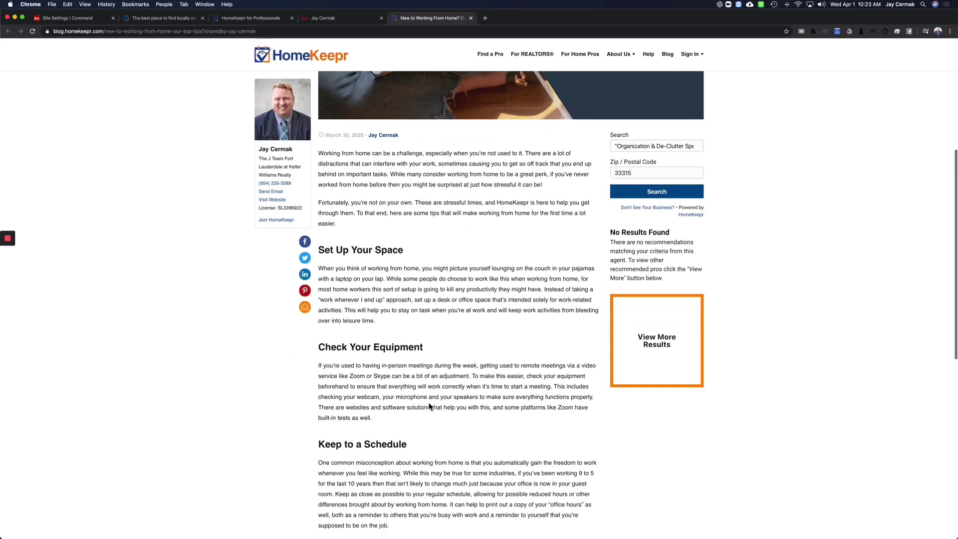
scroll(429, 406, "down", 2)
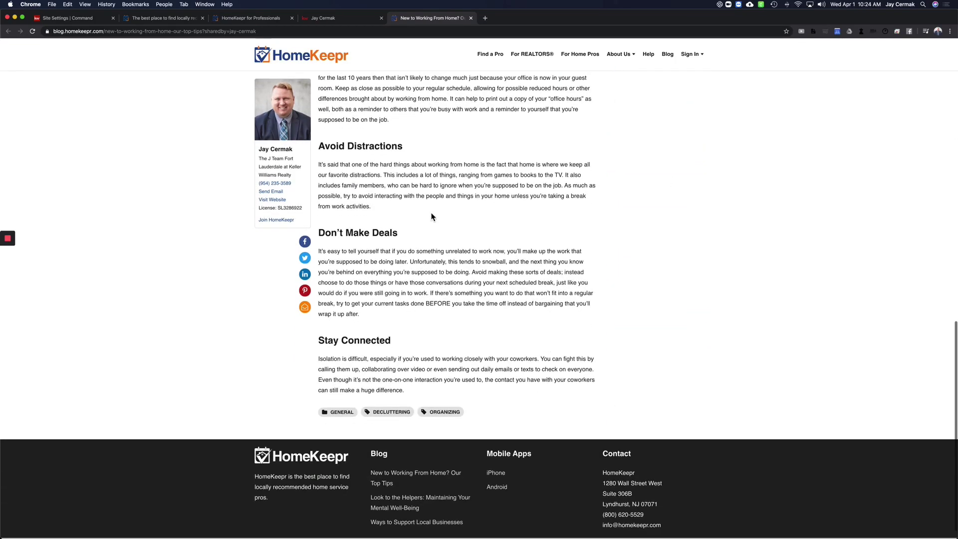
scroll(430, 253, "up", 1)
scroll(429, 253, "up", 15)
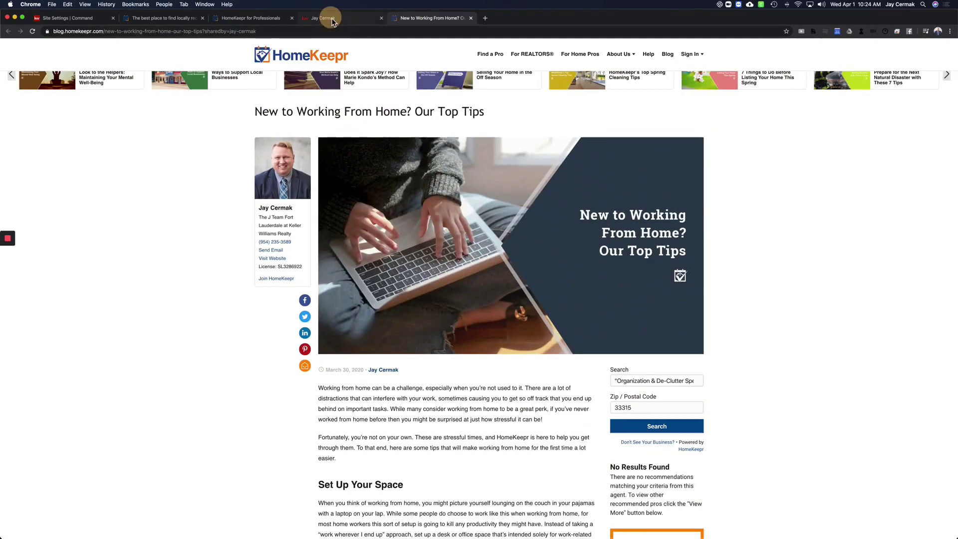
Open the Real Estate Blog page and review its HomeKeepr post grid and contact form
left_click(332, 18)
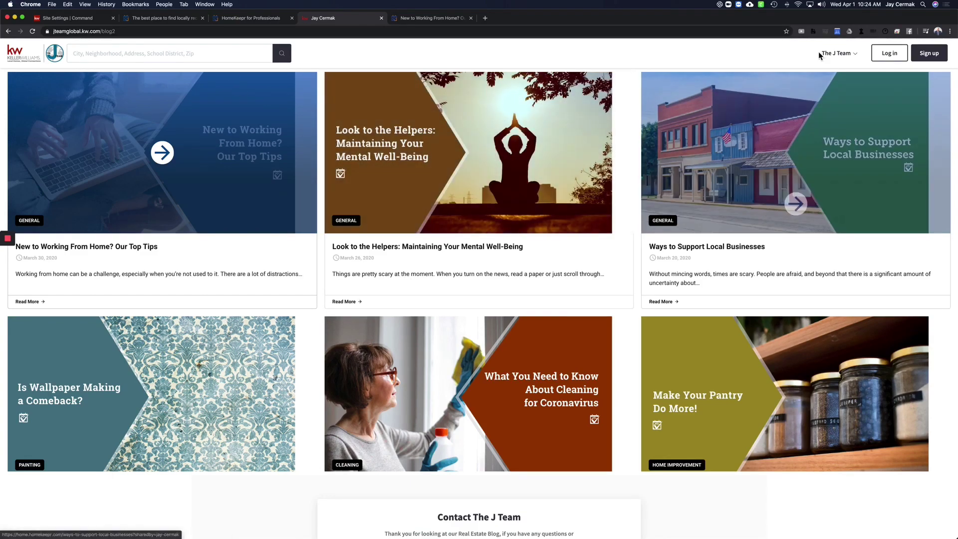
left_click(843, 57)
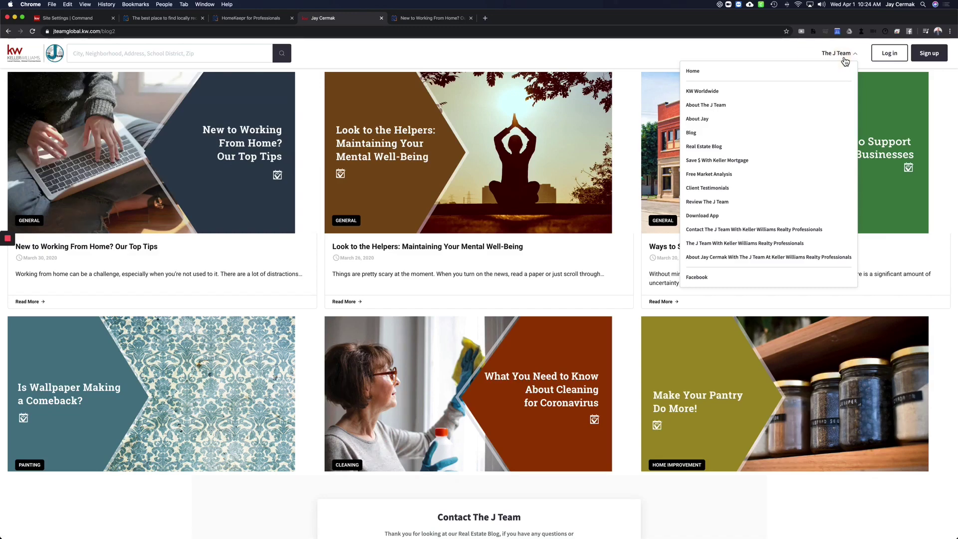
left_click(718, 148)
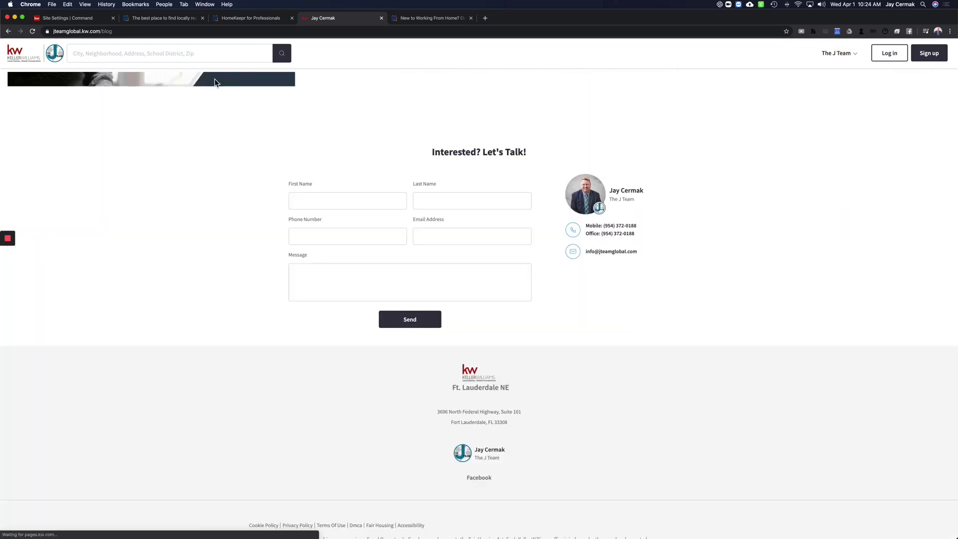
scroll(436, 328, "down", 2)
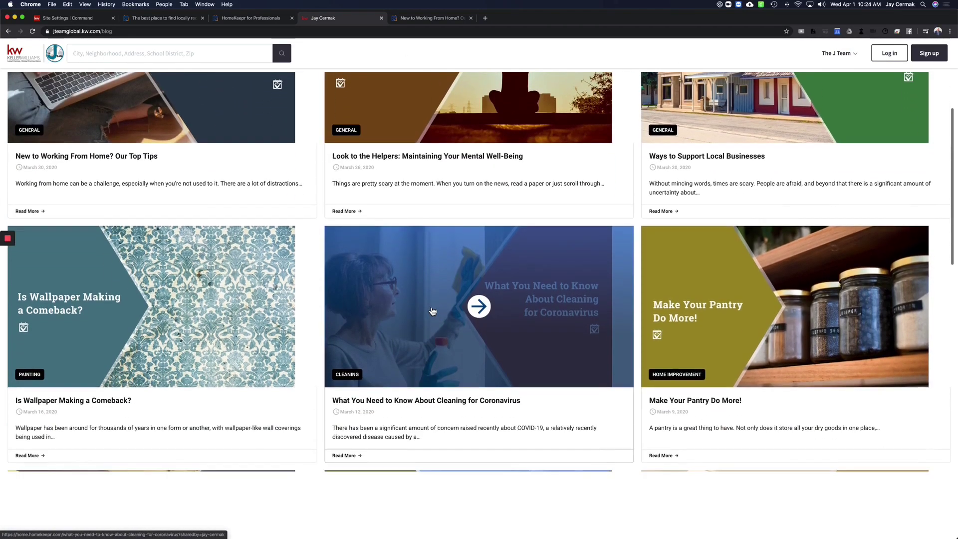
scroll(400, 239, "up", 2)
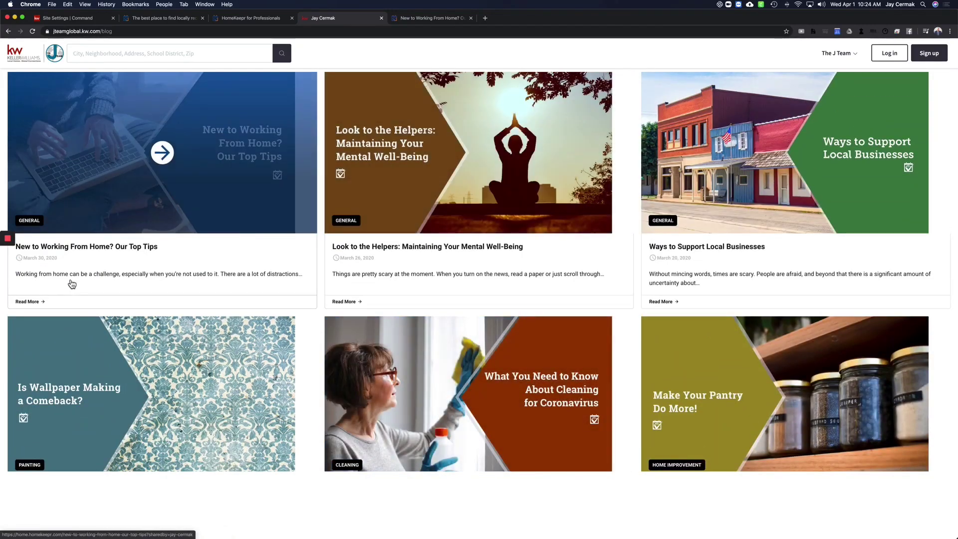
scroll(2, 382, "down", 1)
scroll(210, 372, "down", 5)
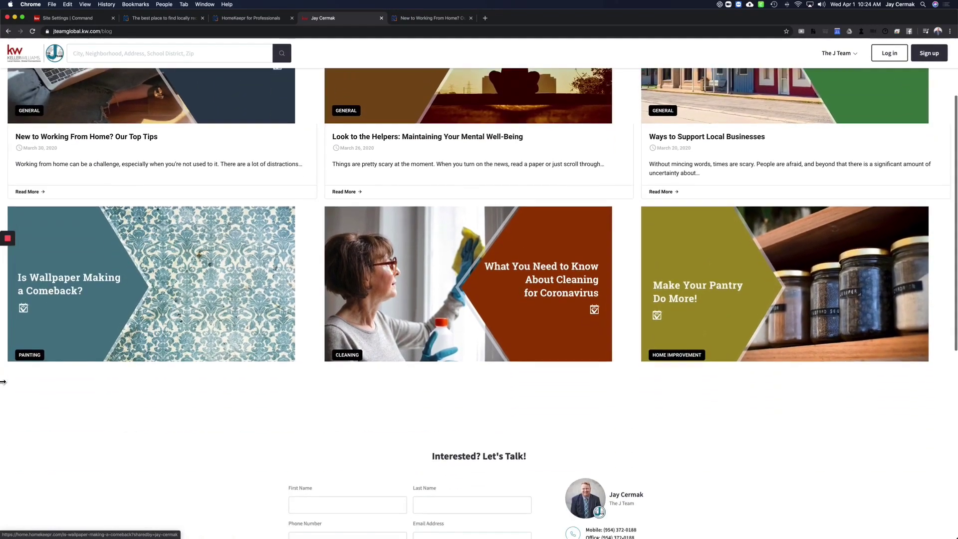
scroll(210, 364, "up", 5)
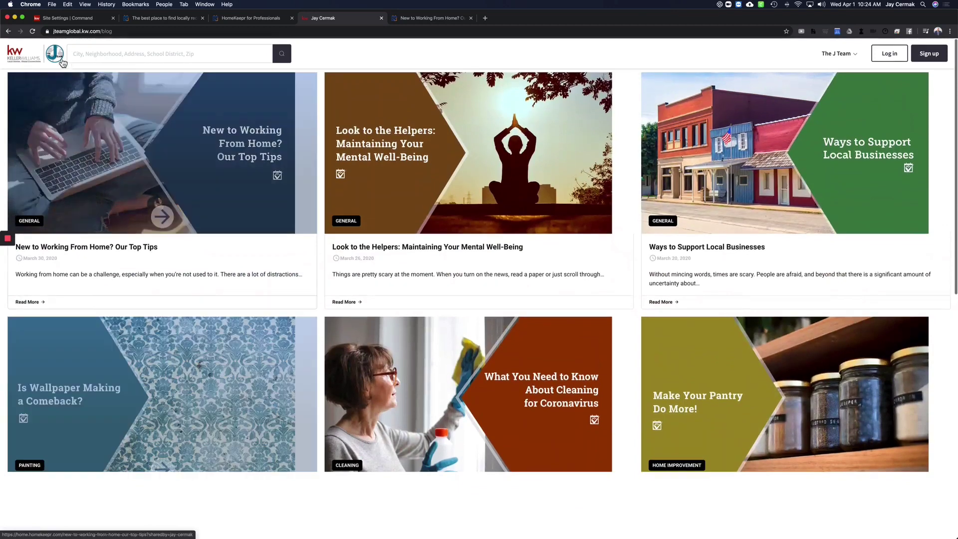